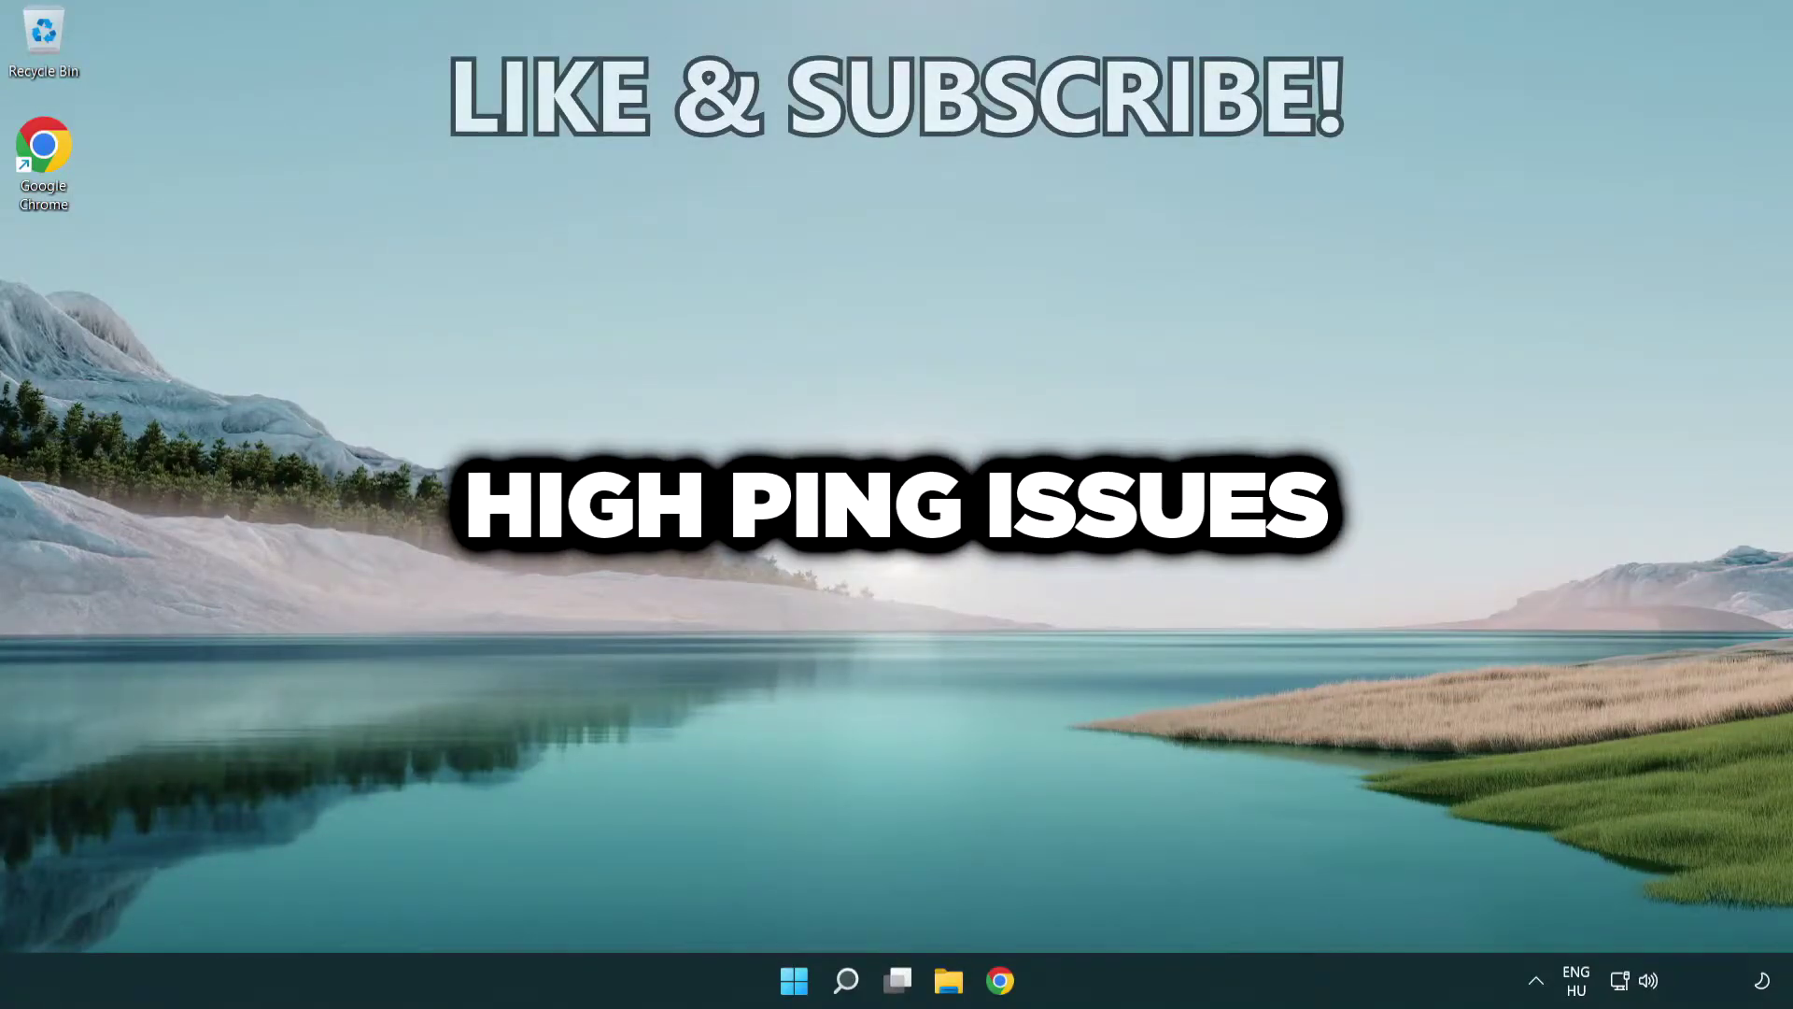
Step: Search Windows for cmd and bring up Command Prompt's Run as administrator option
left_click(847, 984)
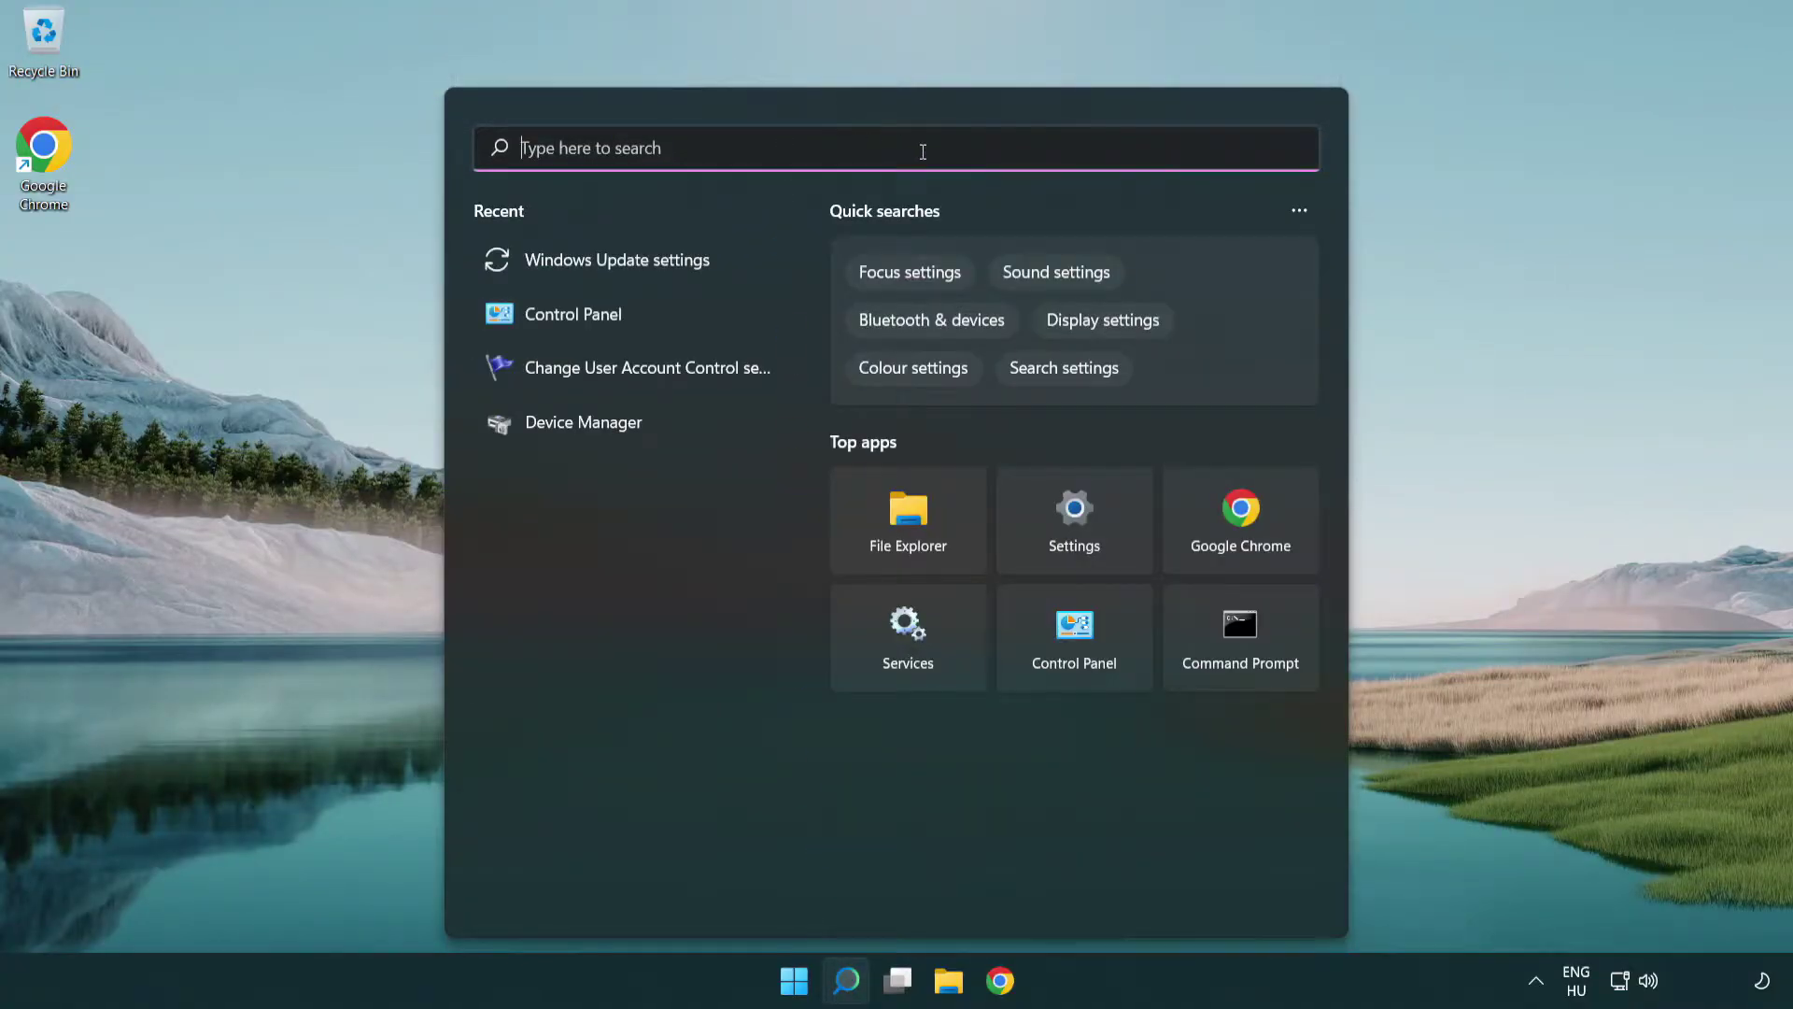
type("control Panelcmd")
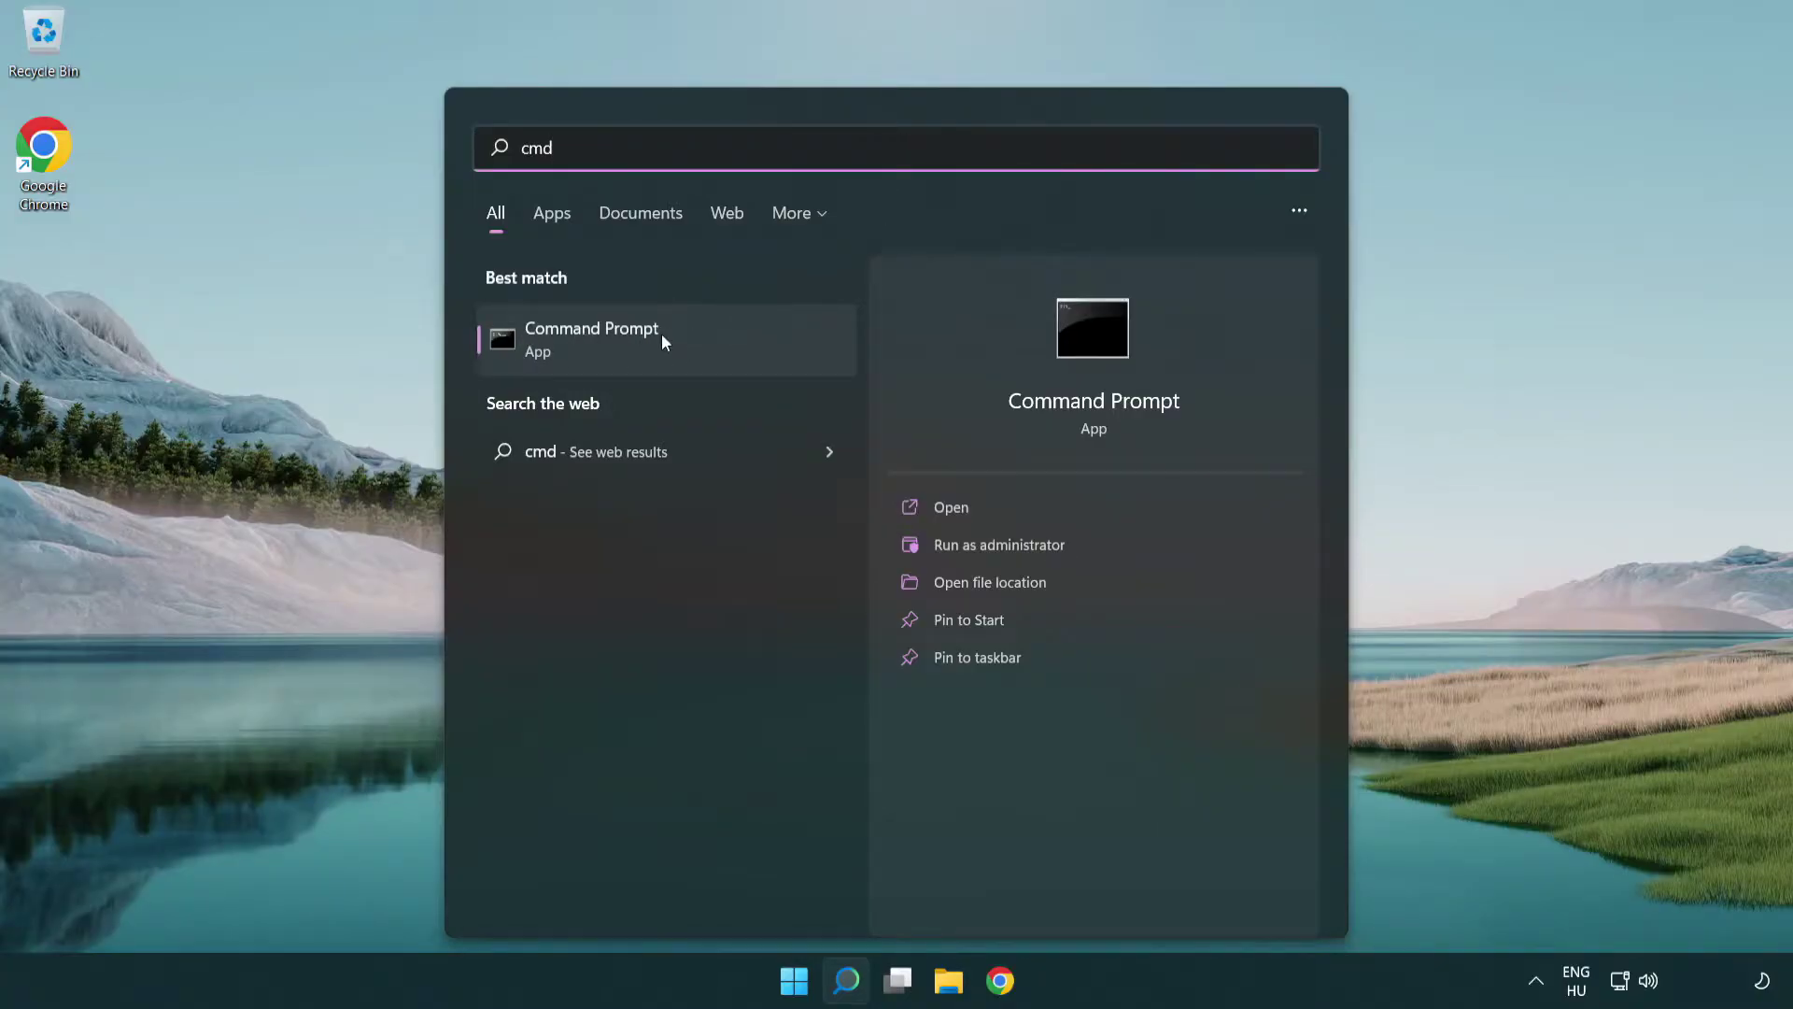
right_click(730, 335)
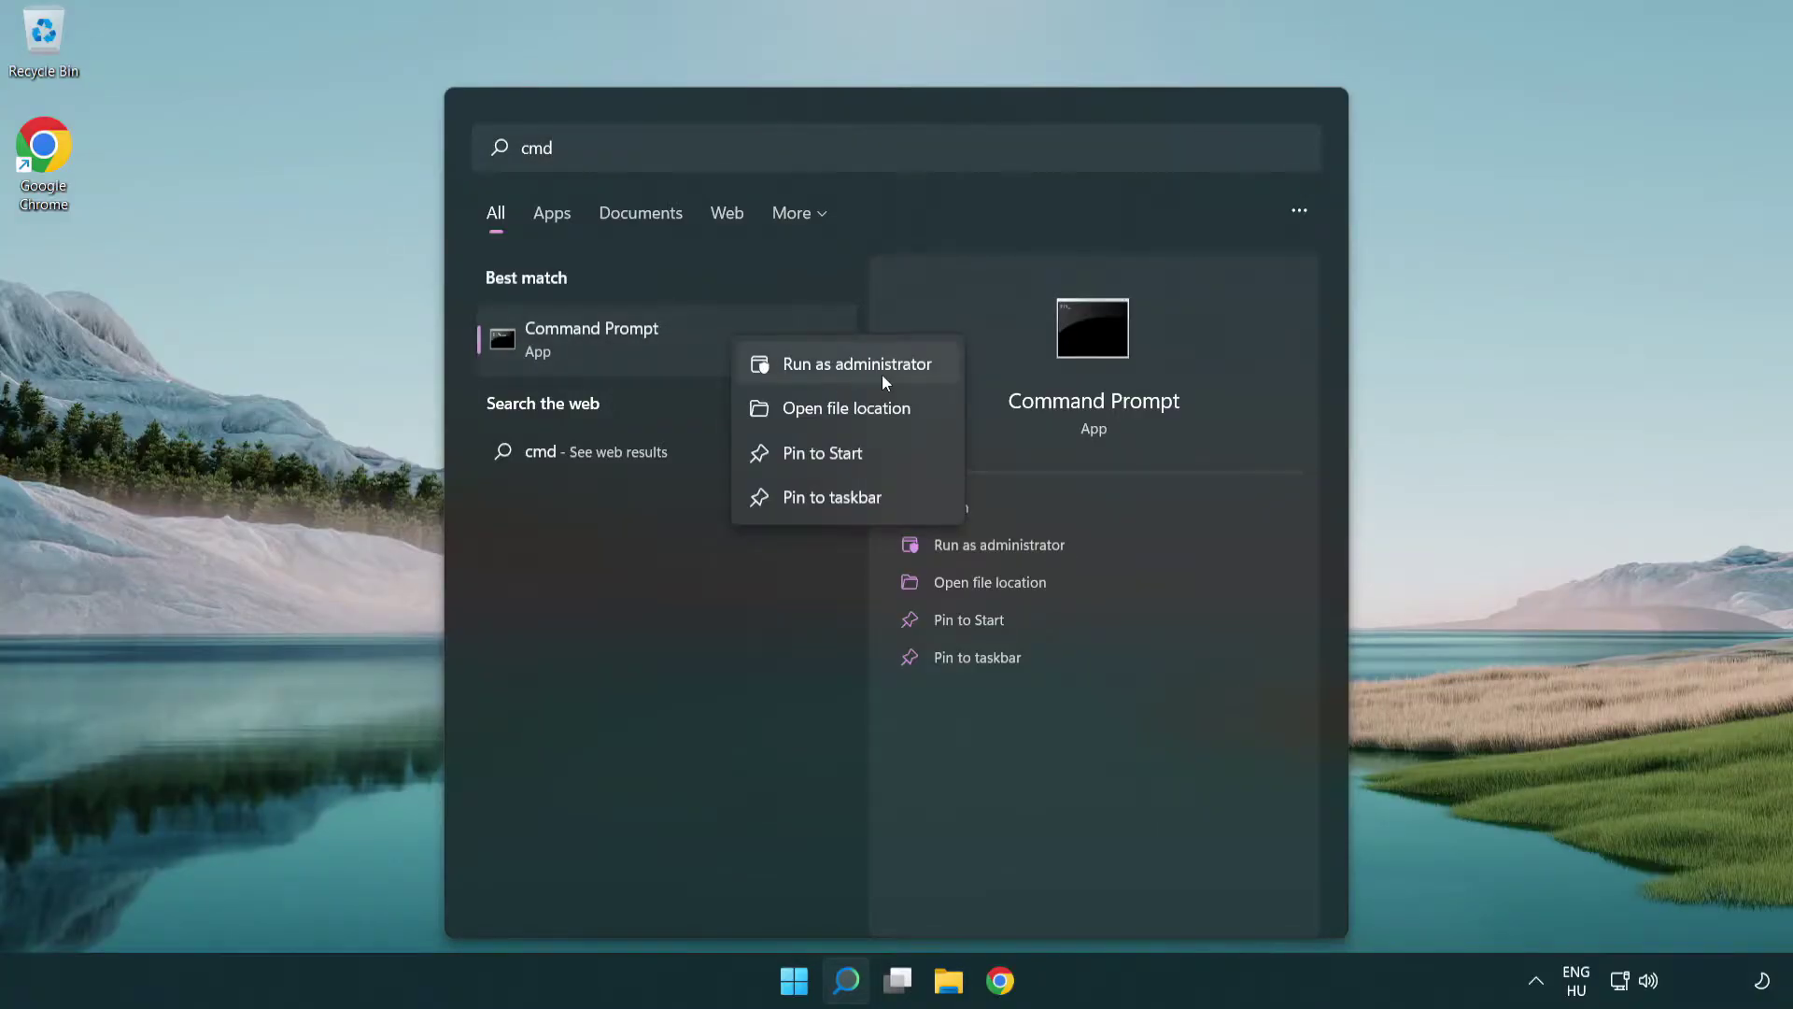
Step: Start an administrator Command Prompt, run ipconfig /flushdns and netsh winsock reset, then exit
left_click(869, 369)
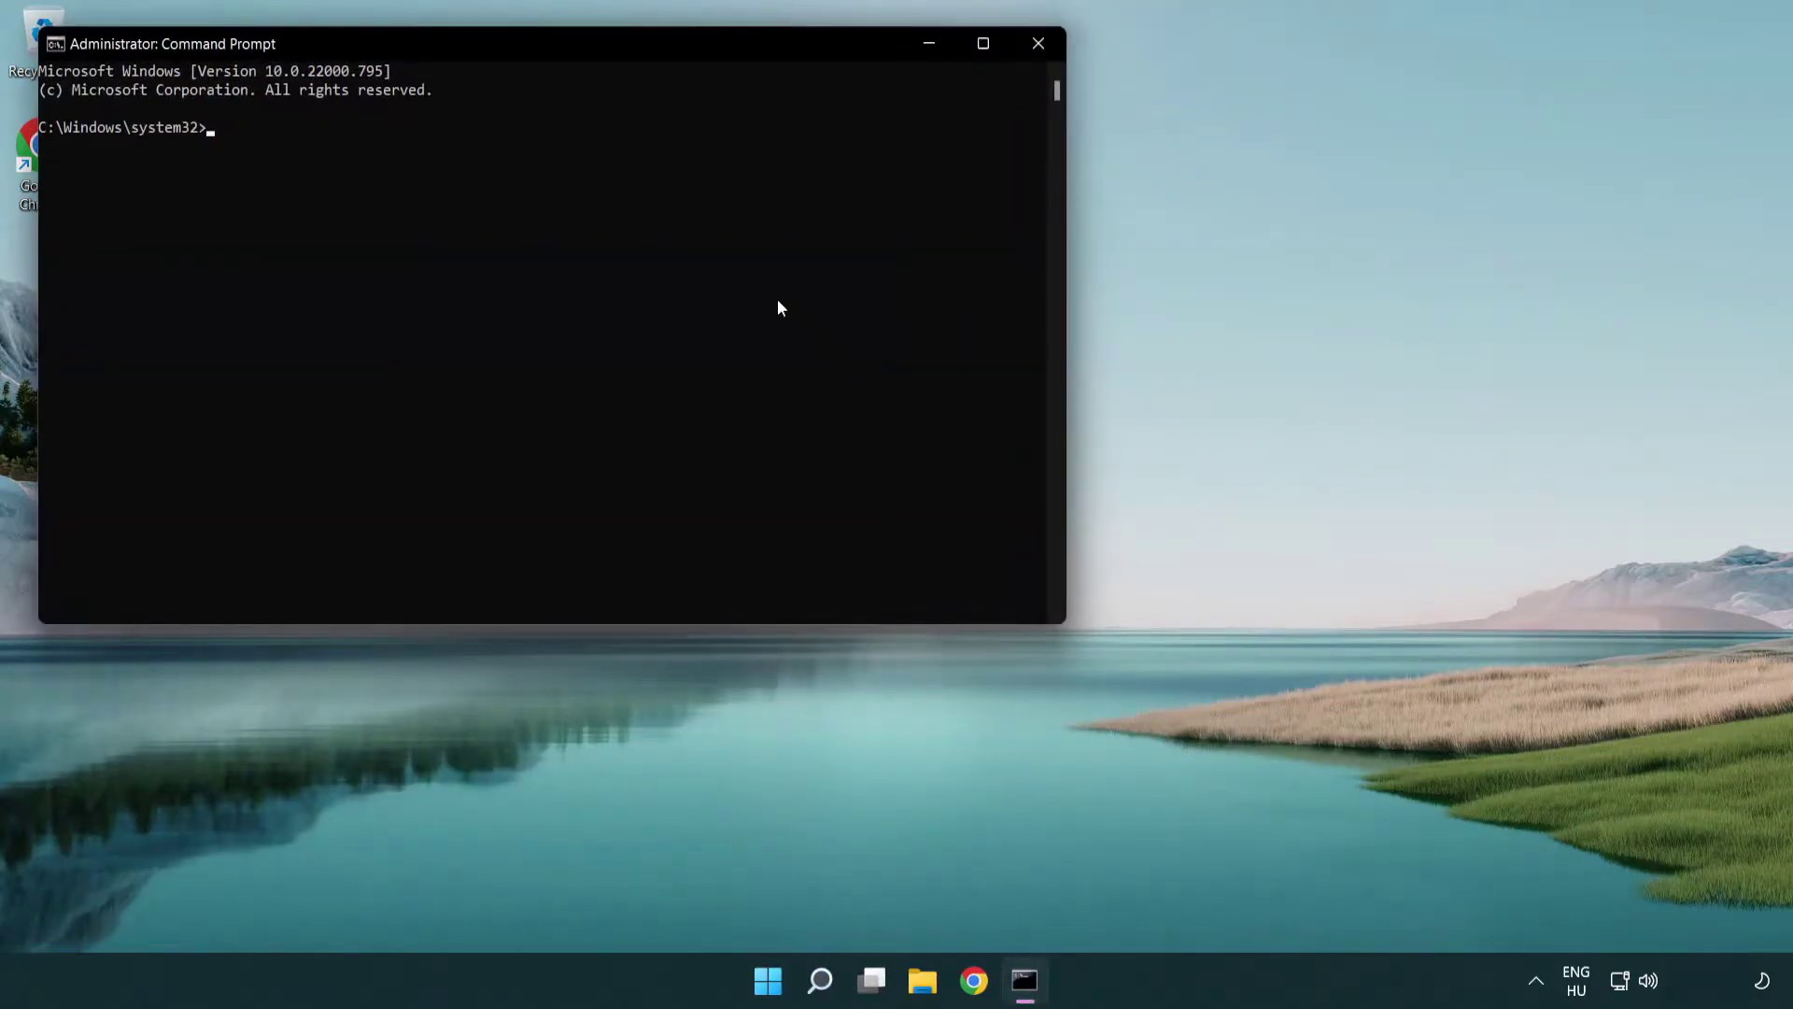
left_click_drag(643, 45, 970, 208)
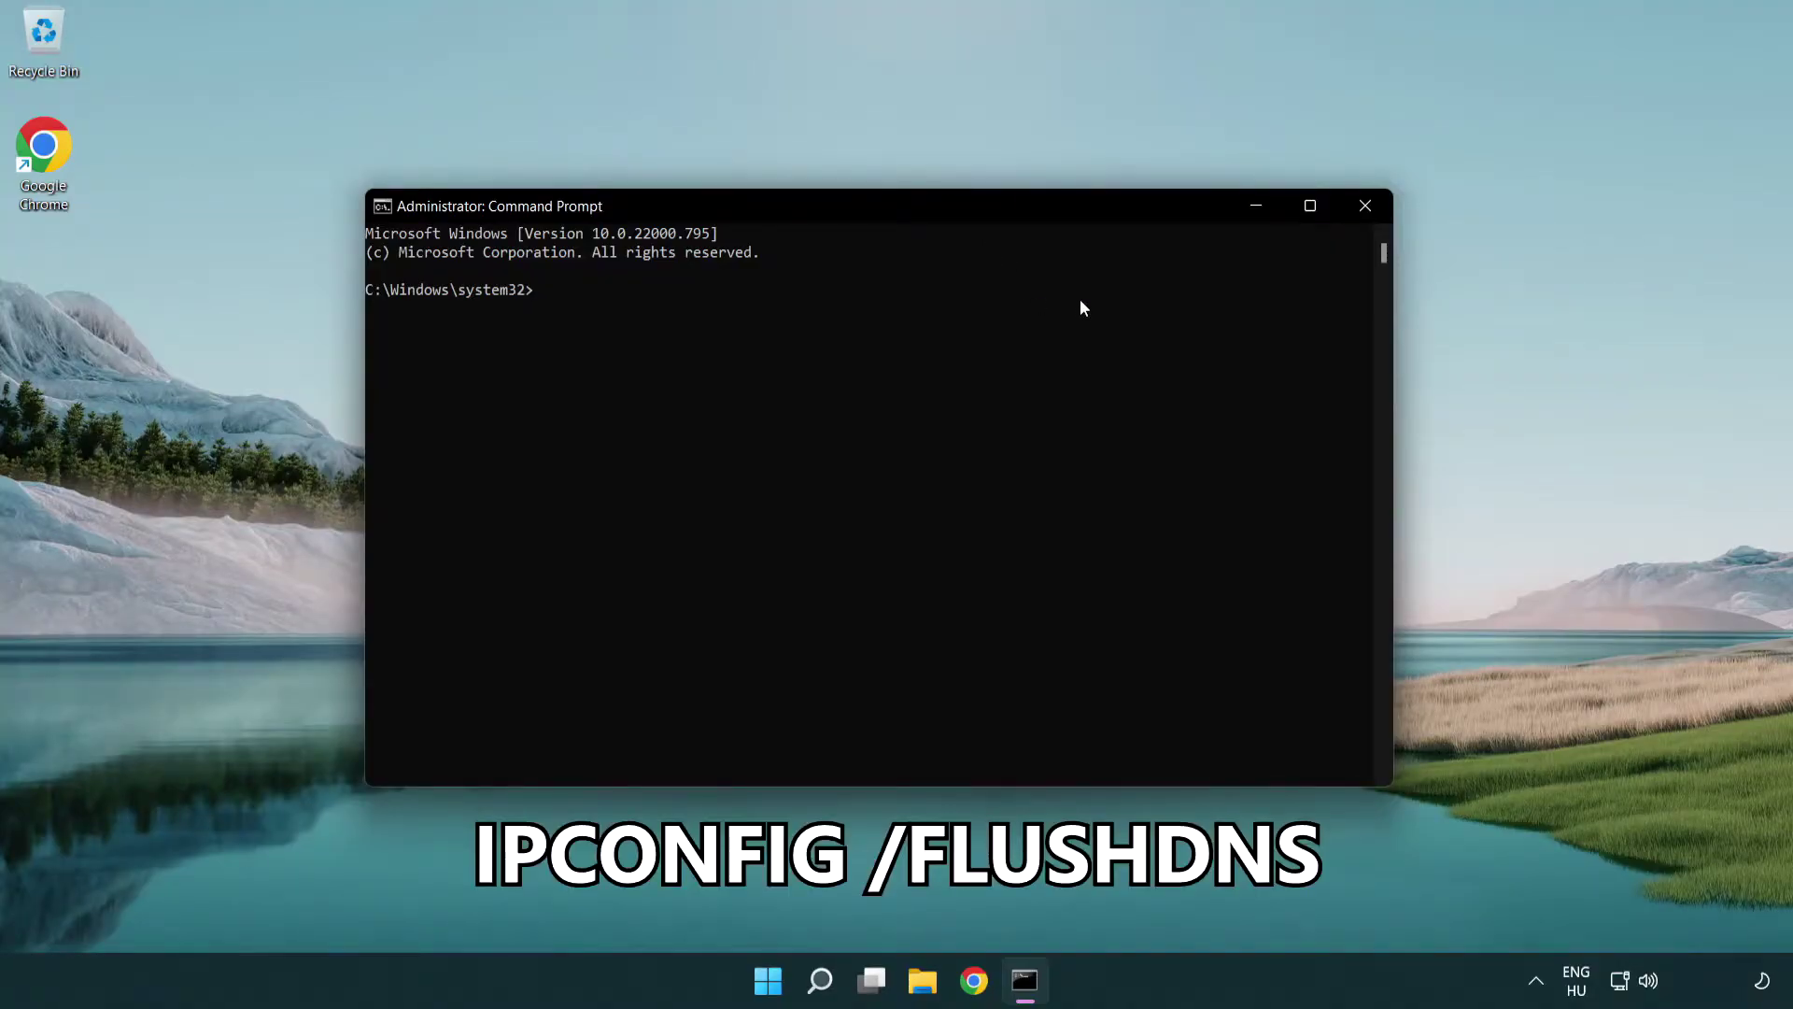
type("ipcon")
type("fig ")
type("/")
type("flushdn")
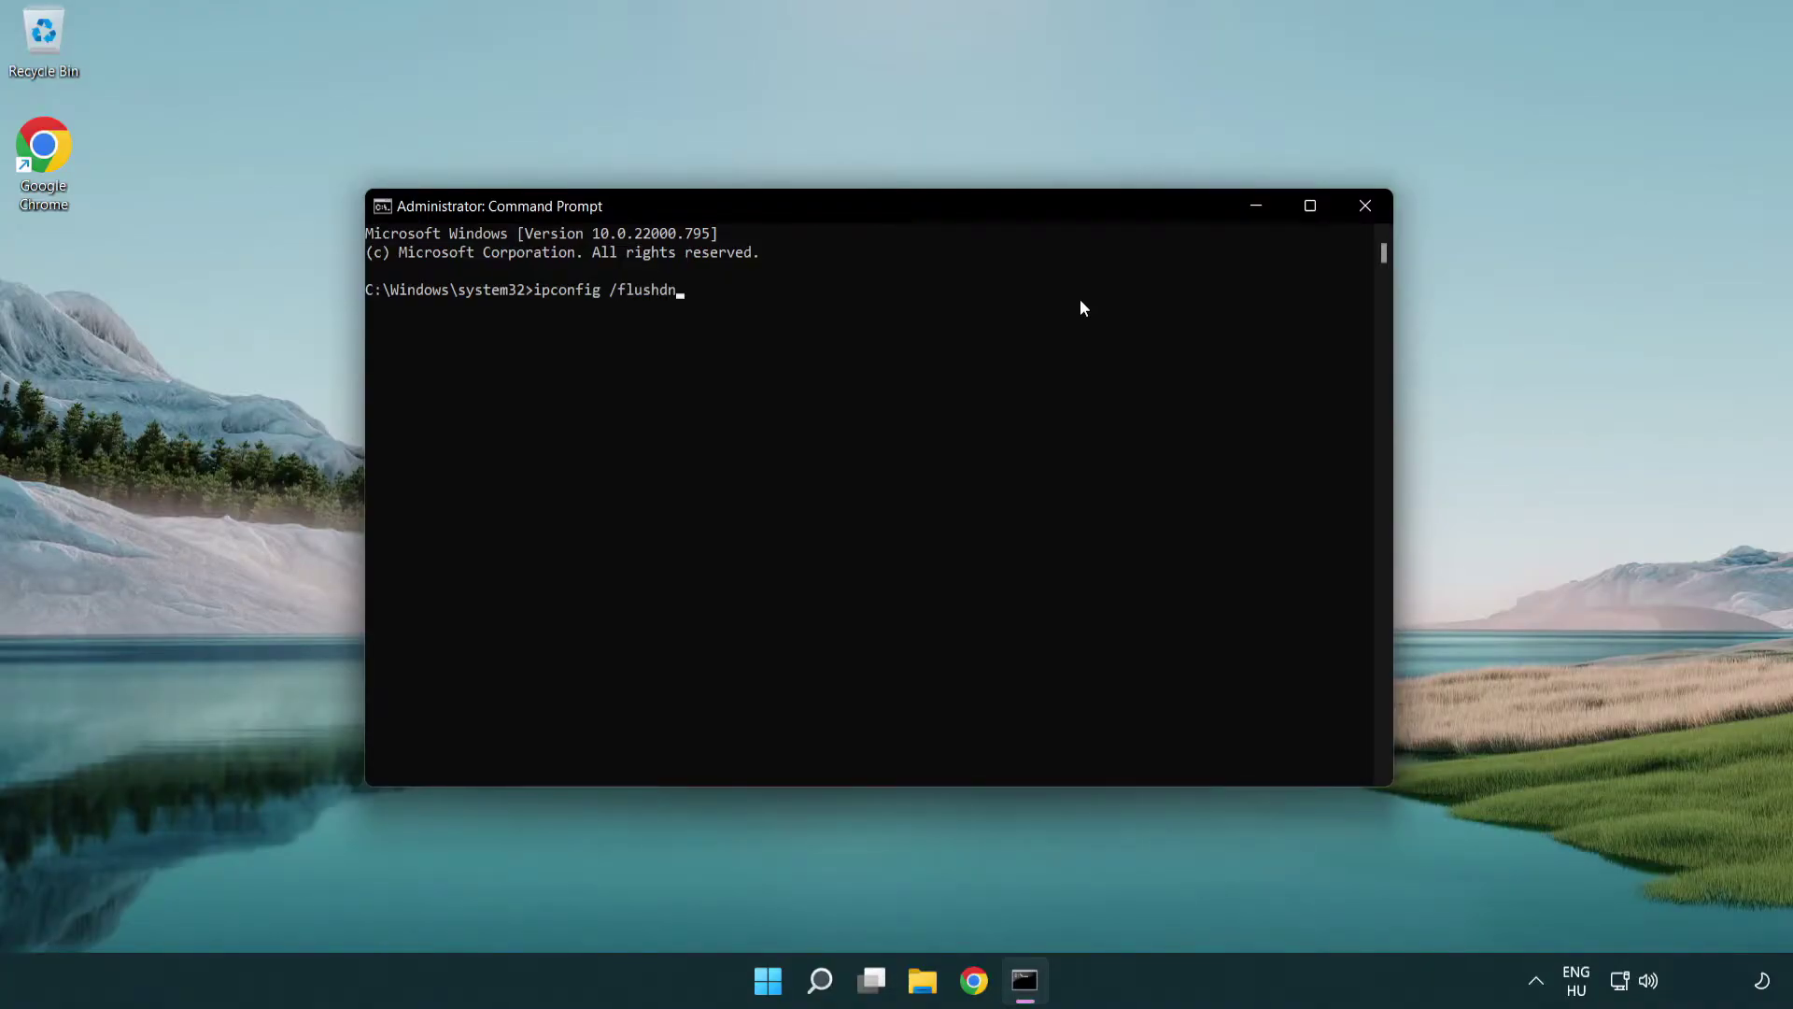
type("s")
key("Return")
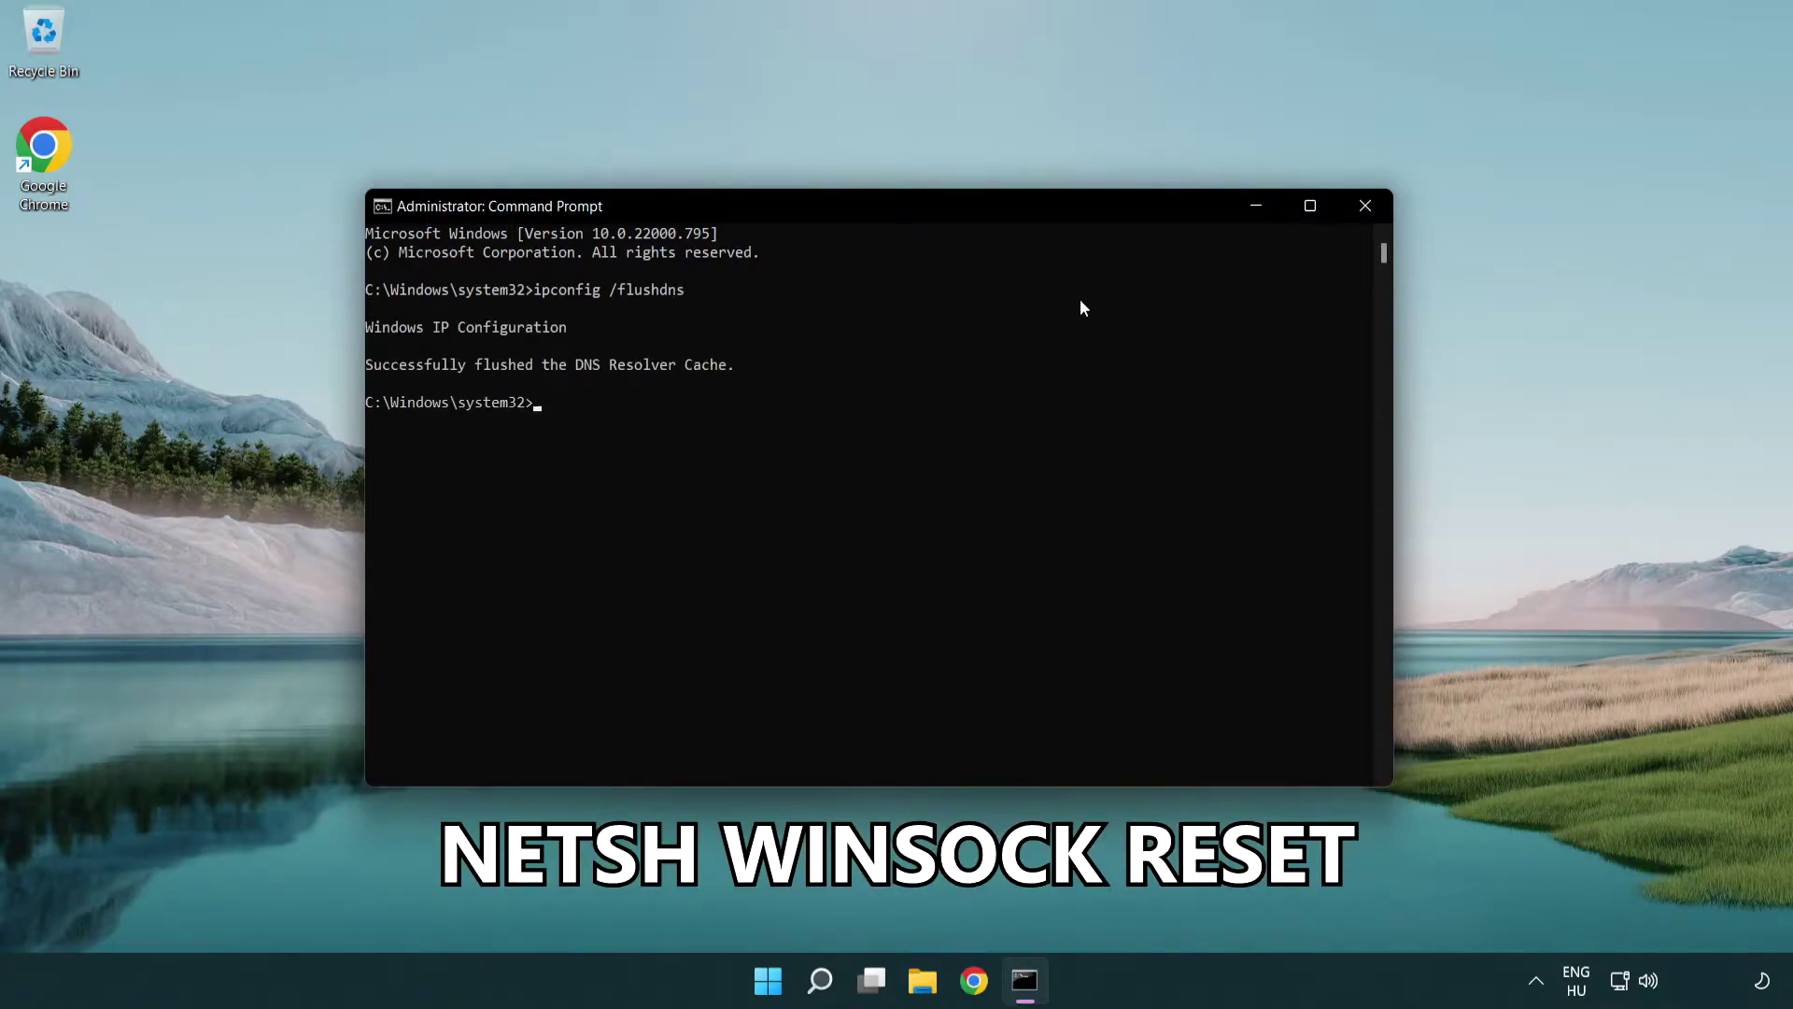
type("netsh win")
type("sock rese")
type("t")
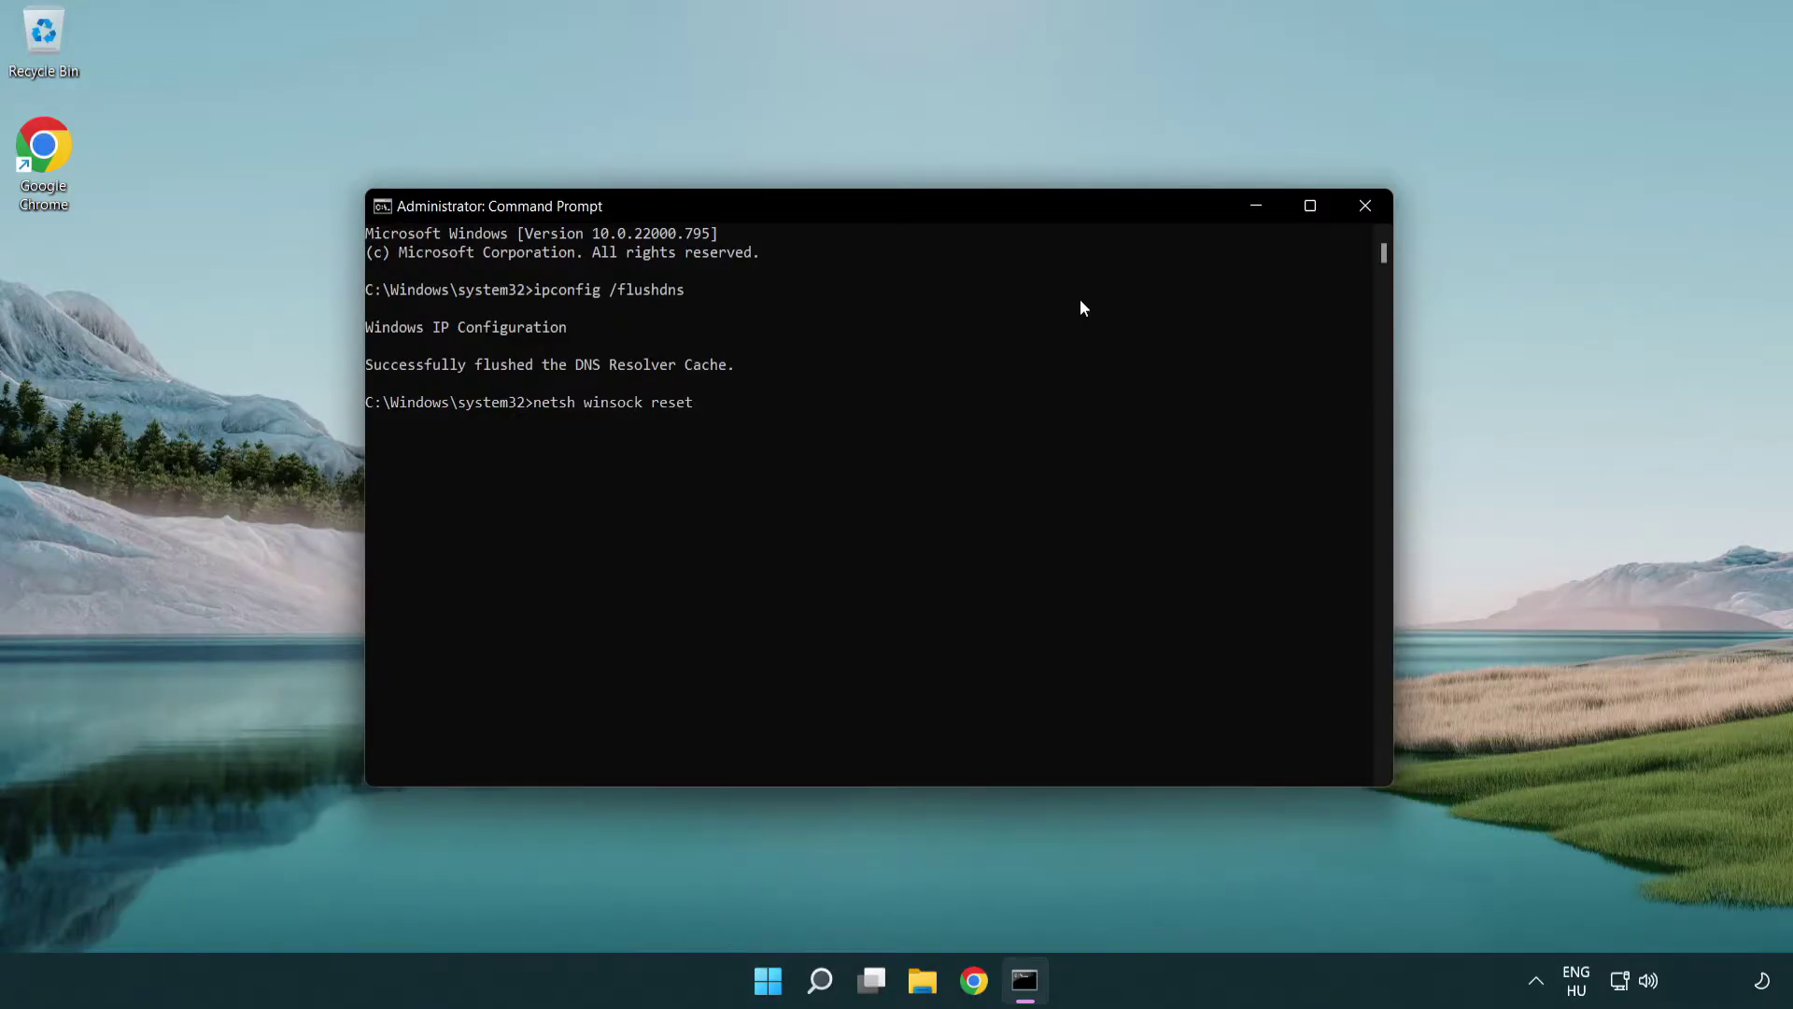
key("Return")
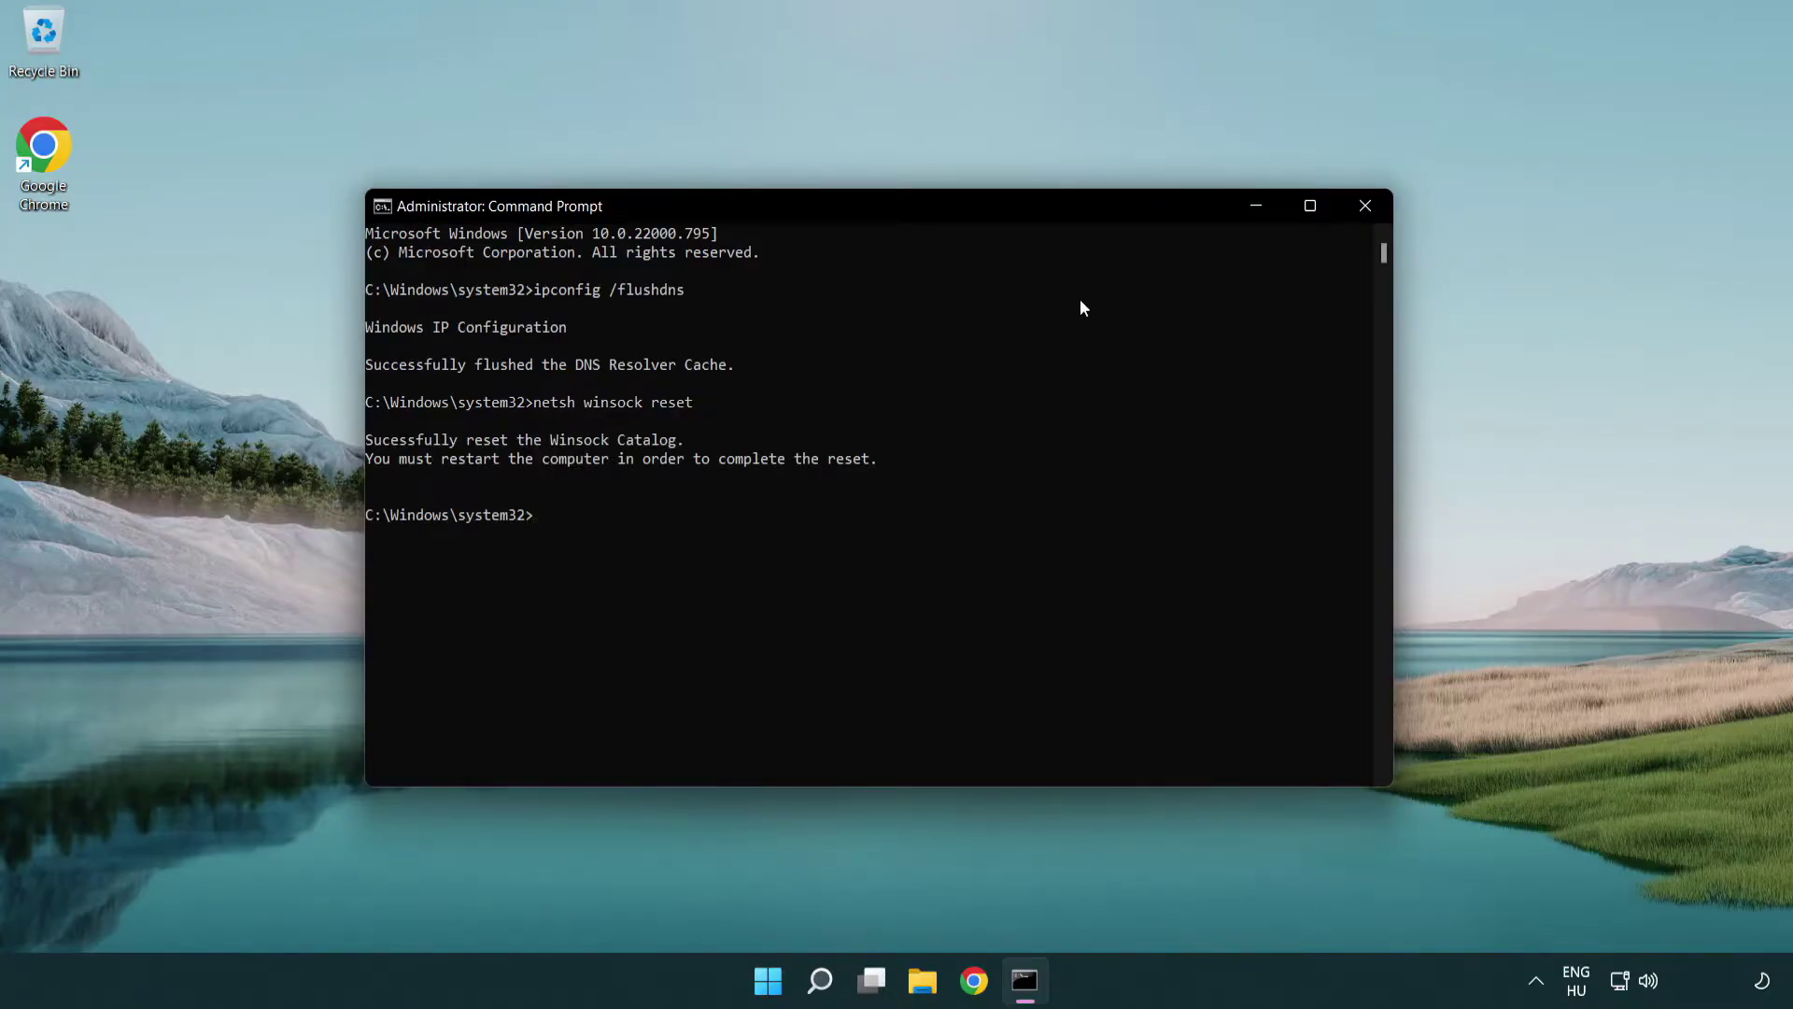
type("ex")
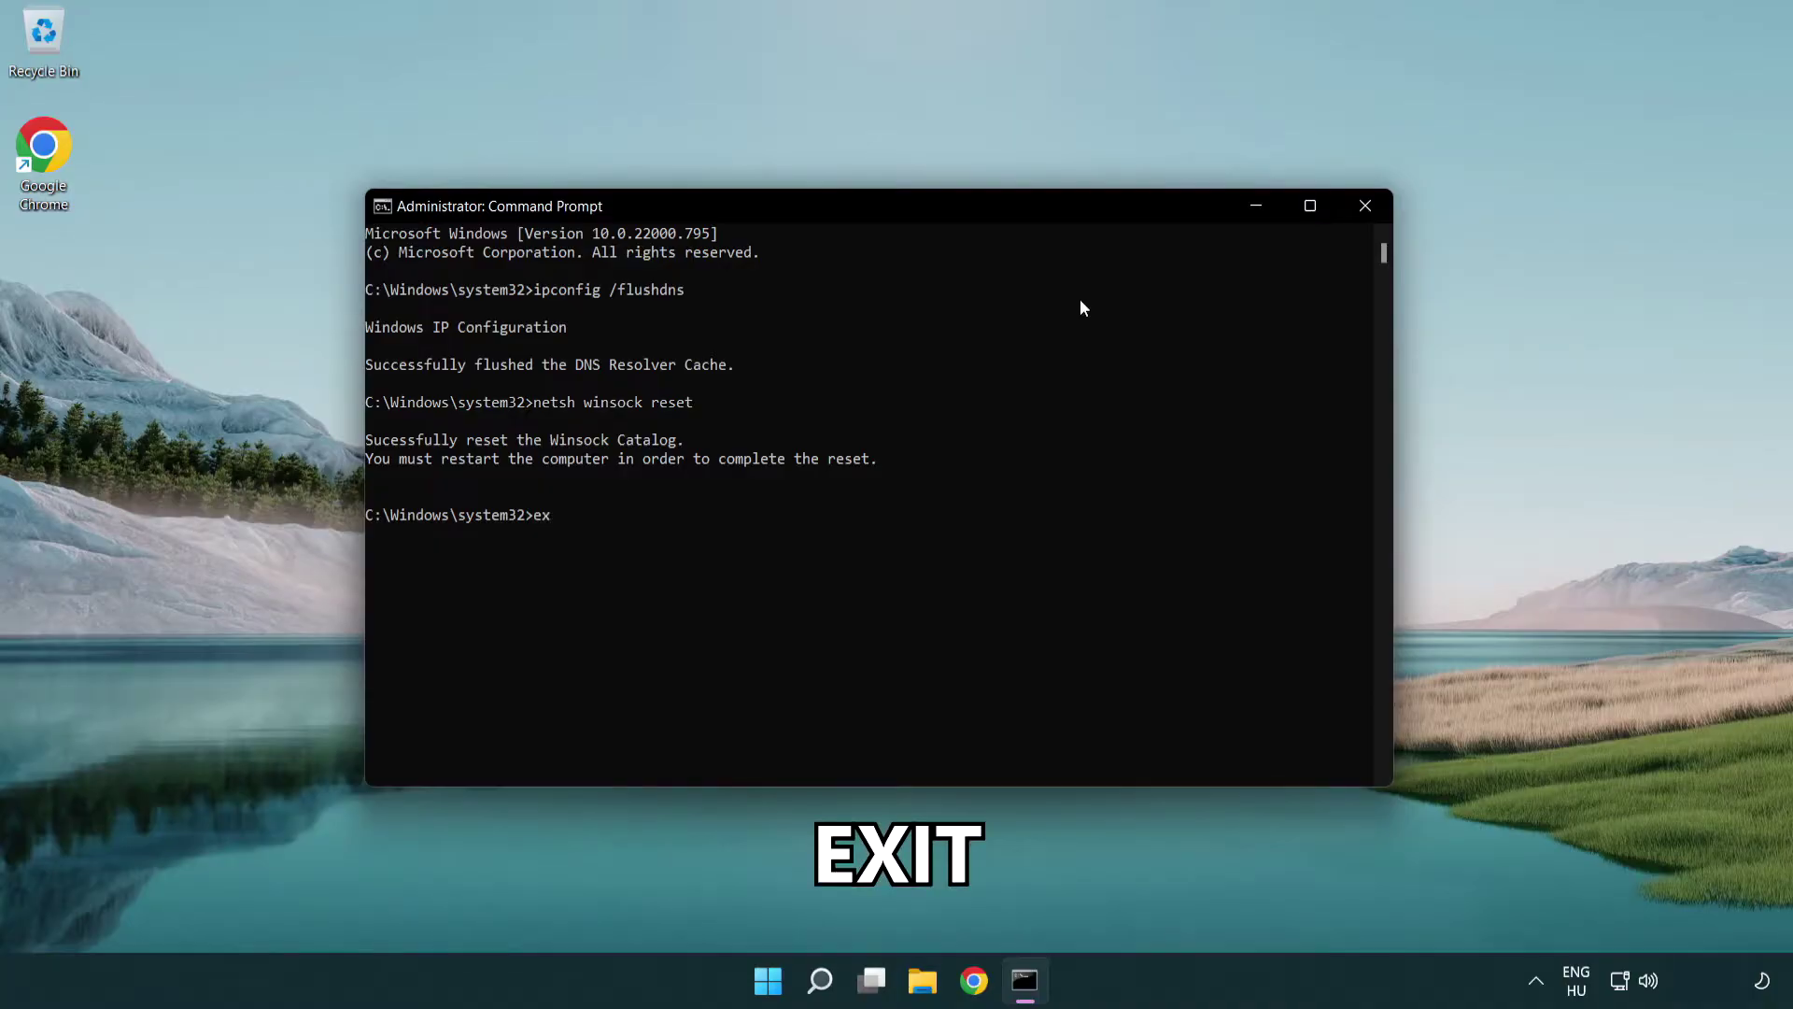
type("it")
key("Return")
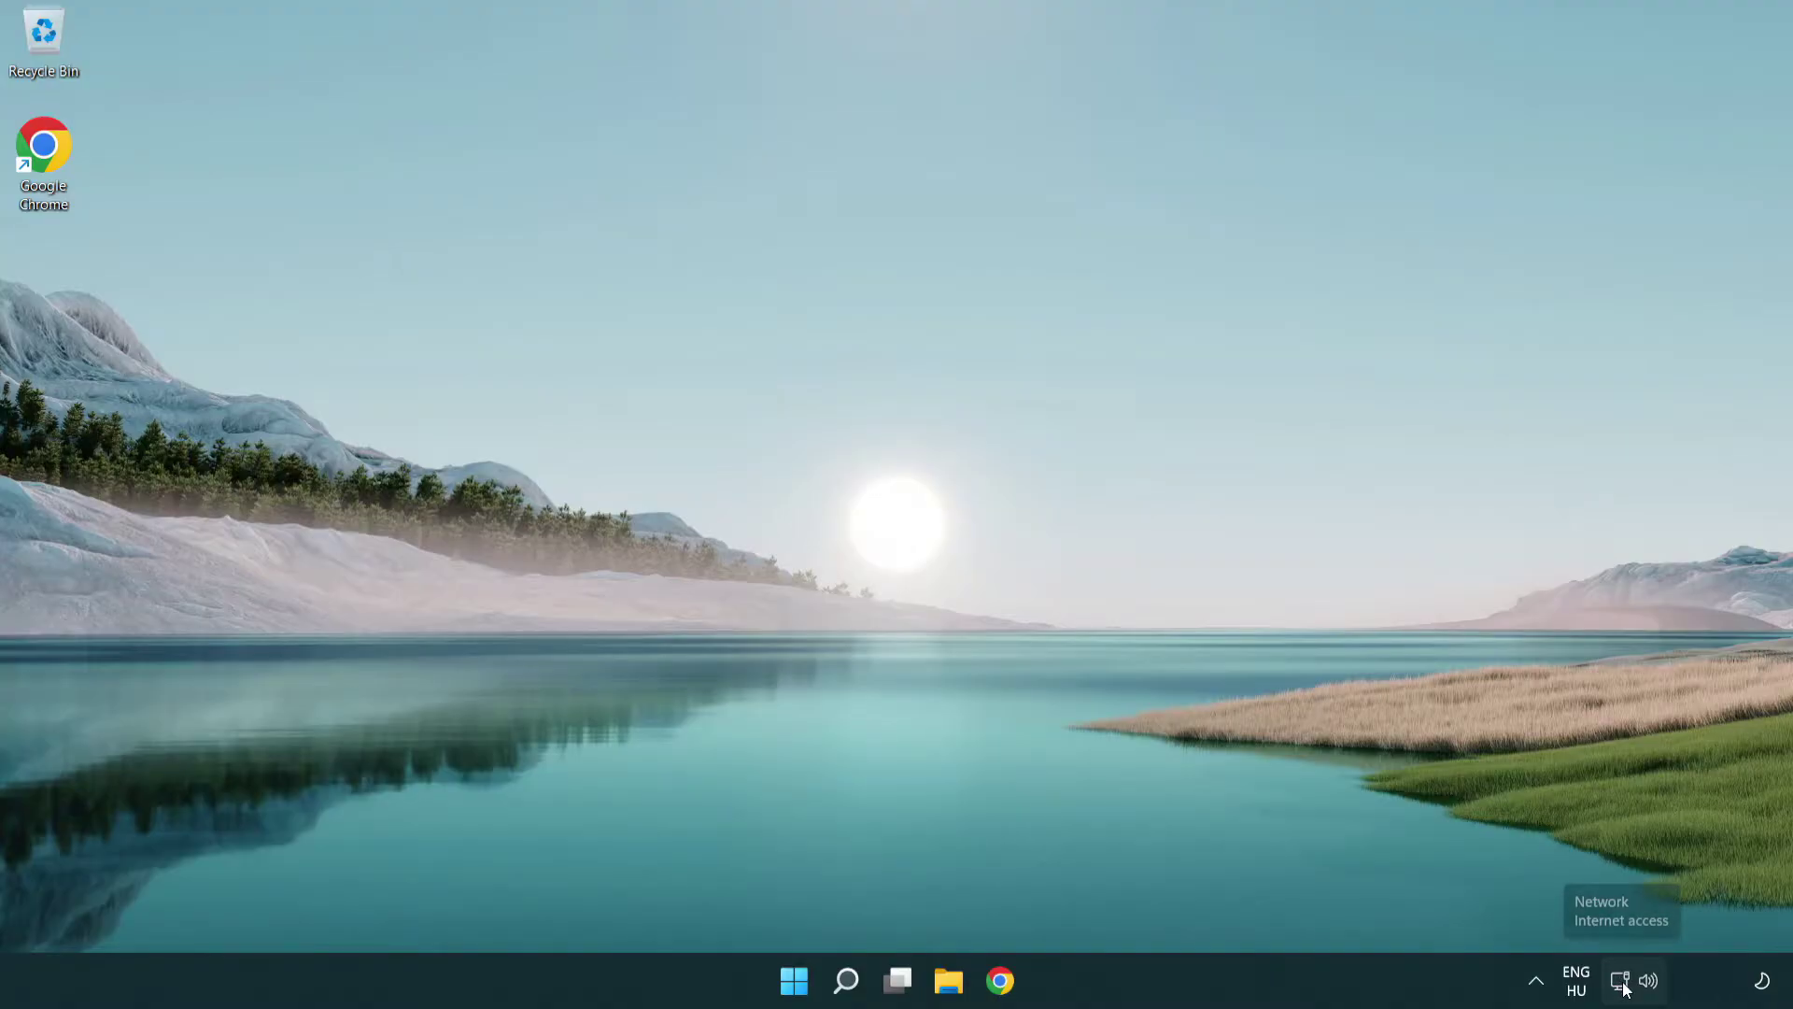
Step: Go from the network tray icon through Advanced network settings to More network adapter options
right_click(1625, 990)
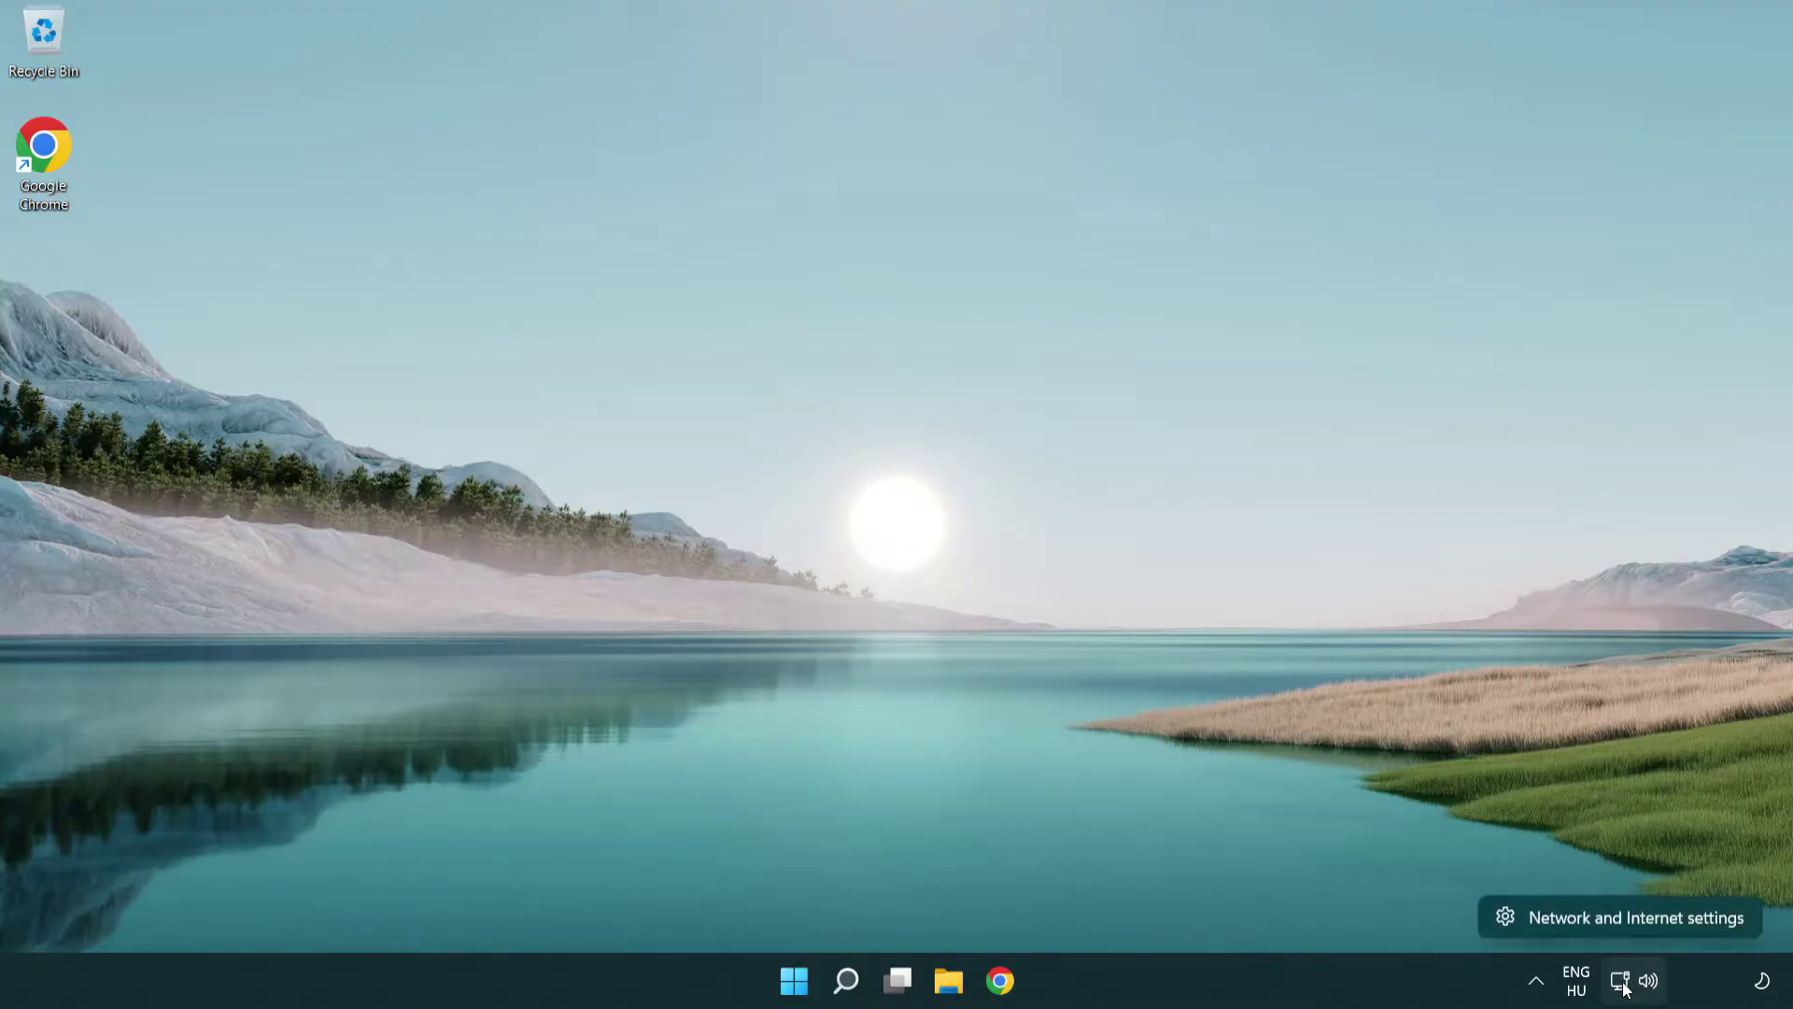
left_click(1625, 923)
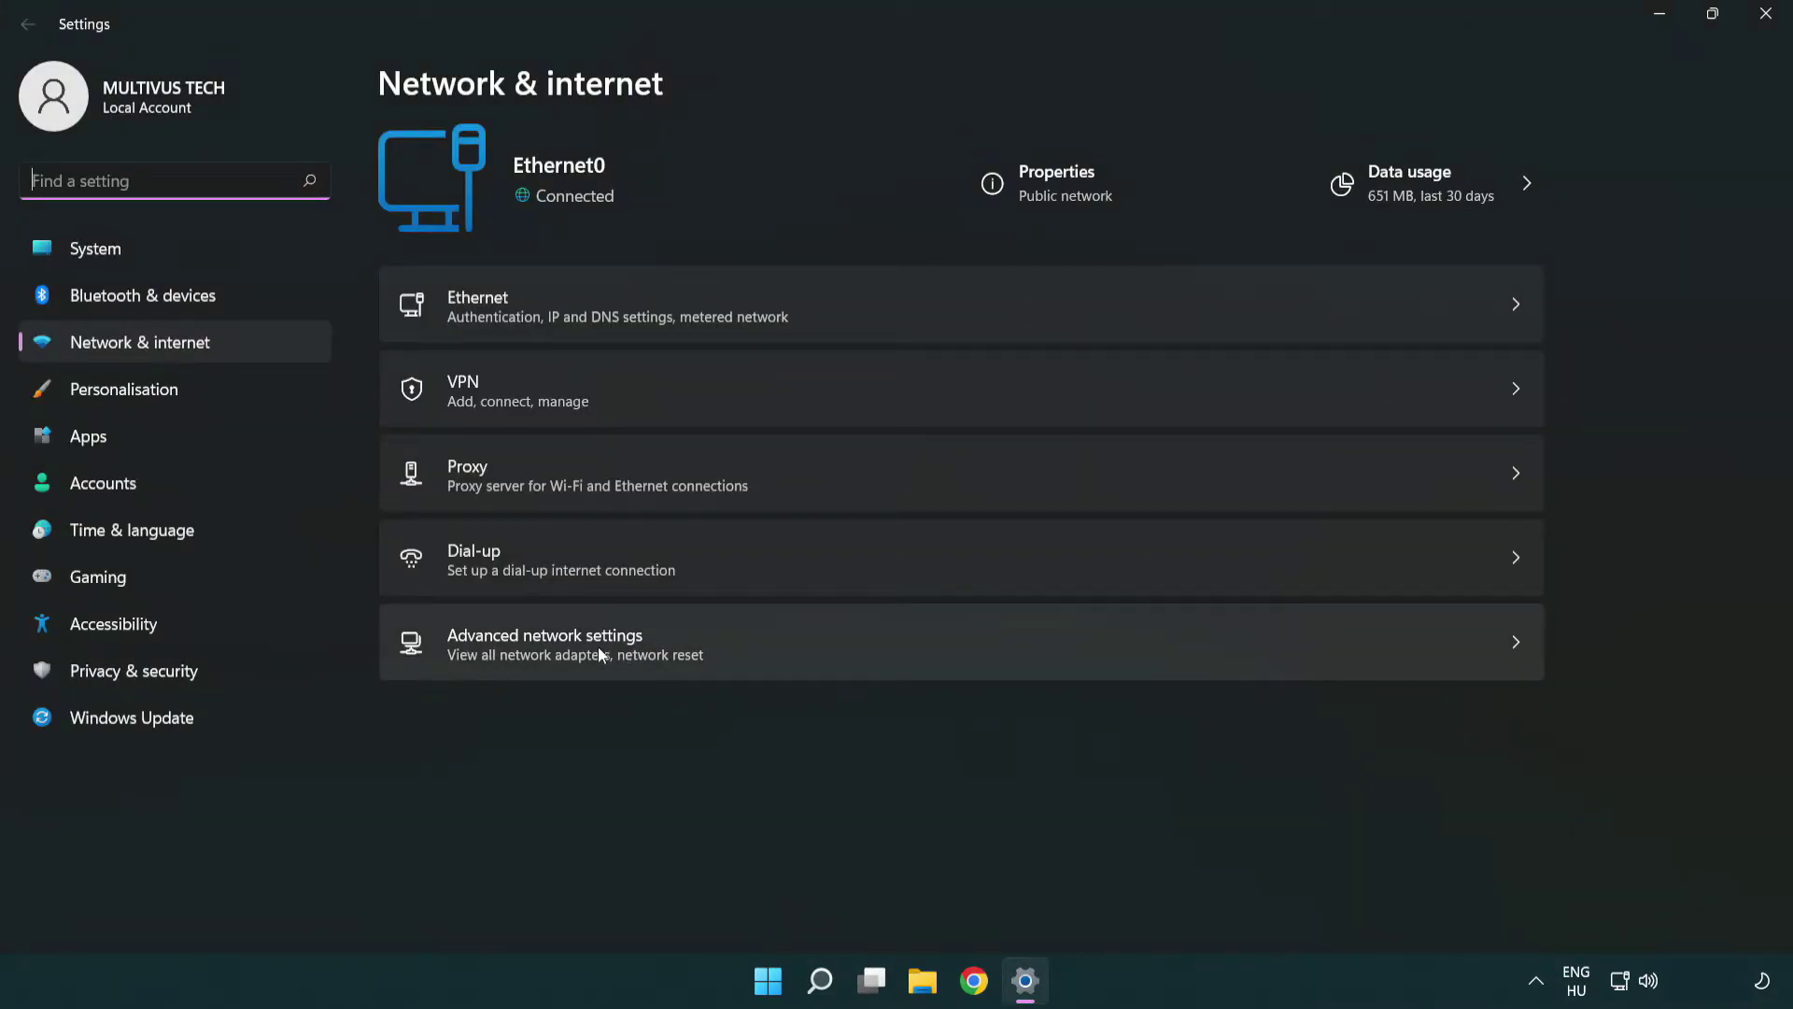
left_click(965, 657)
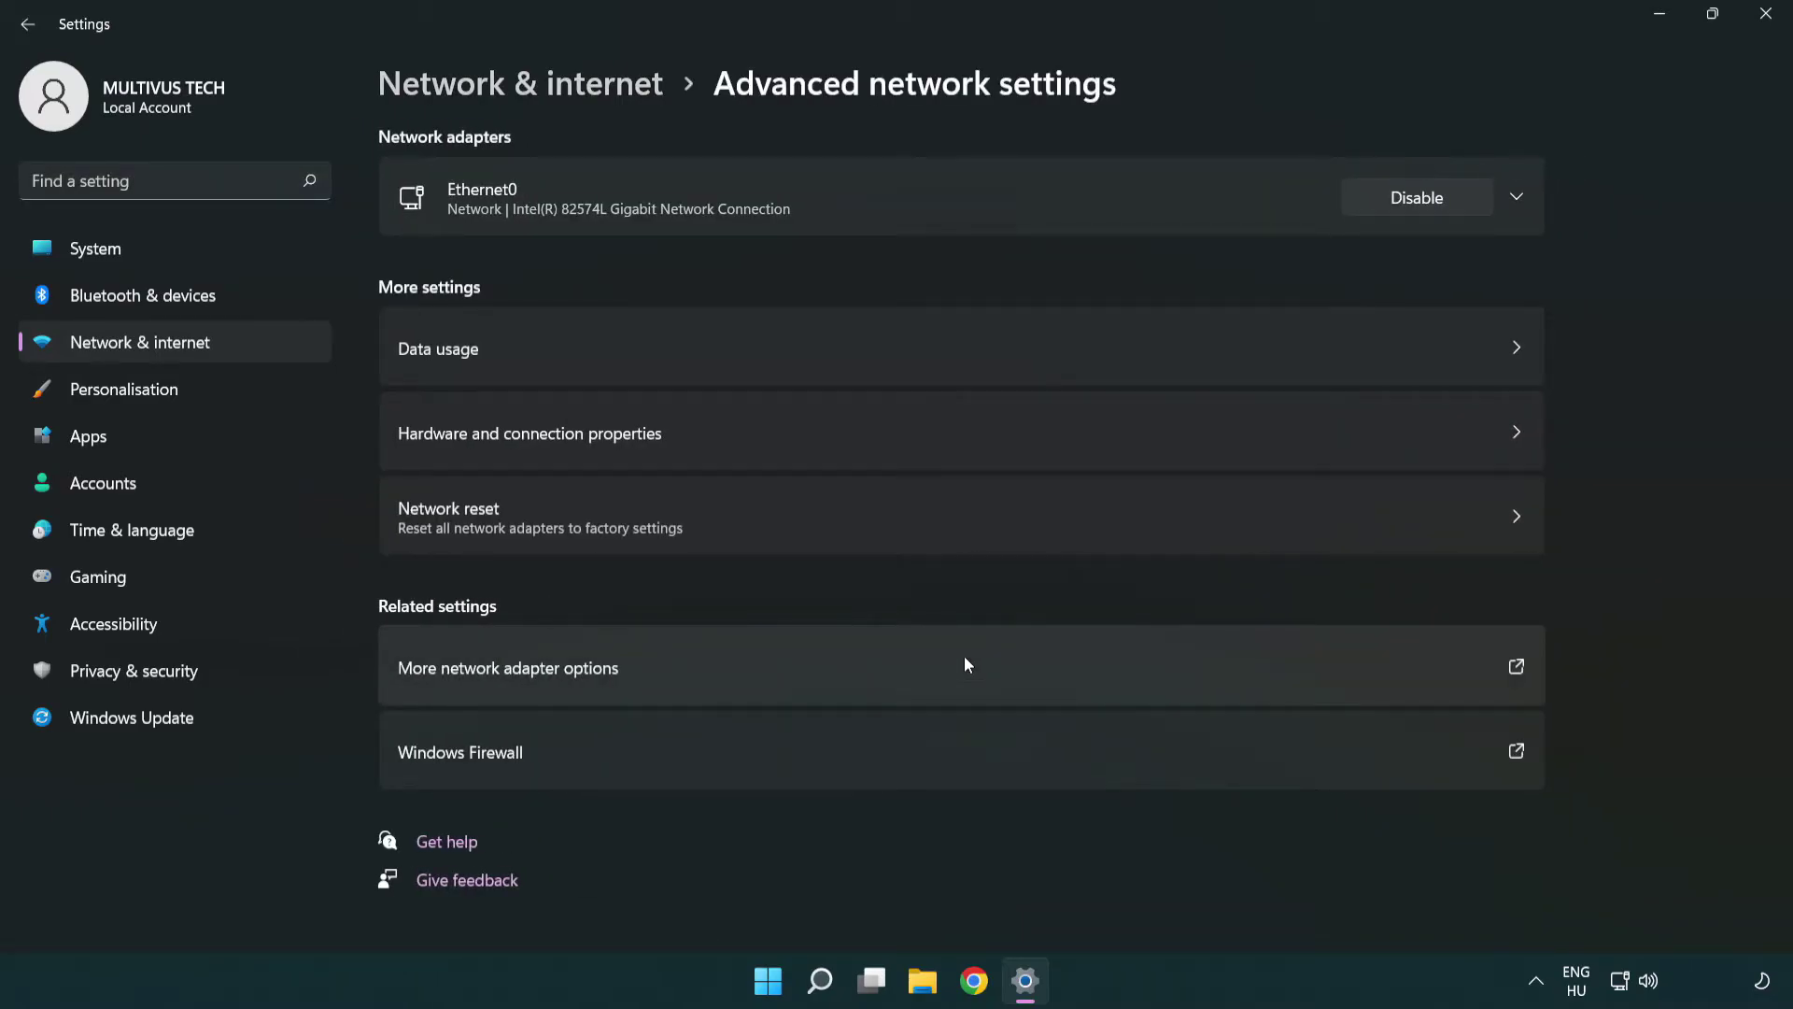
left_click(549, 674)
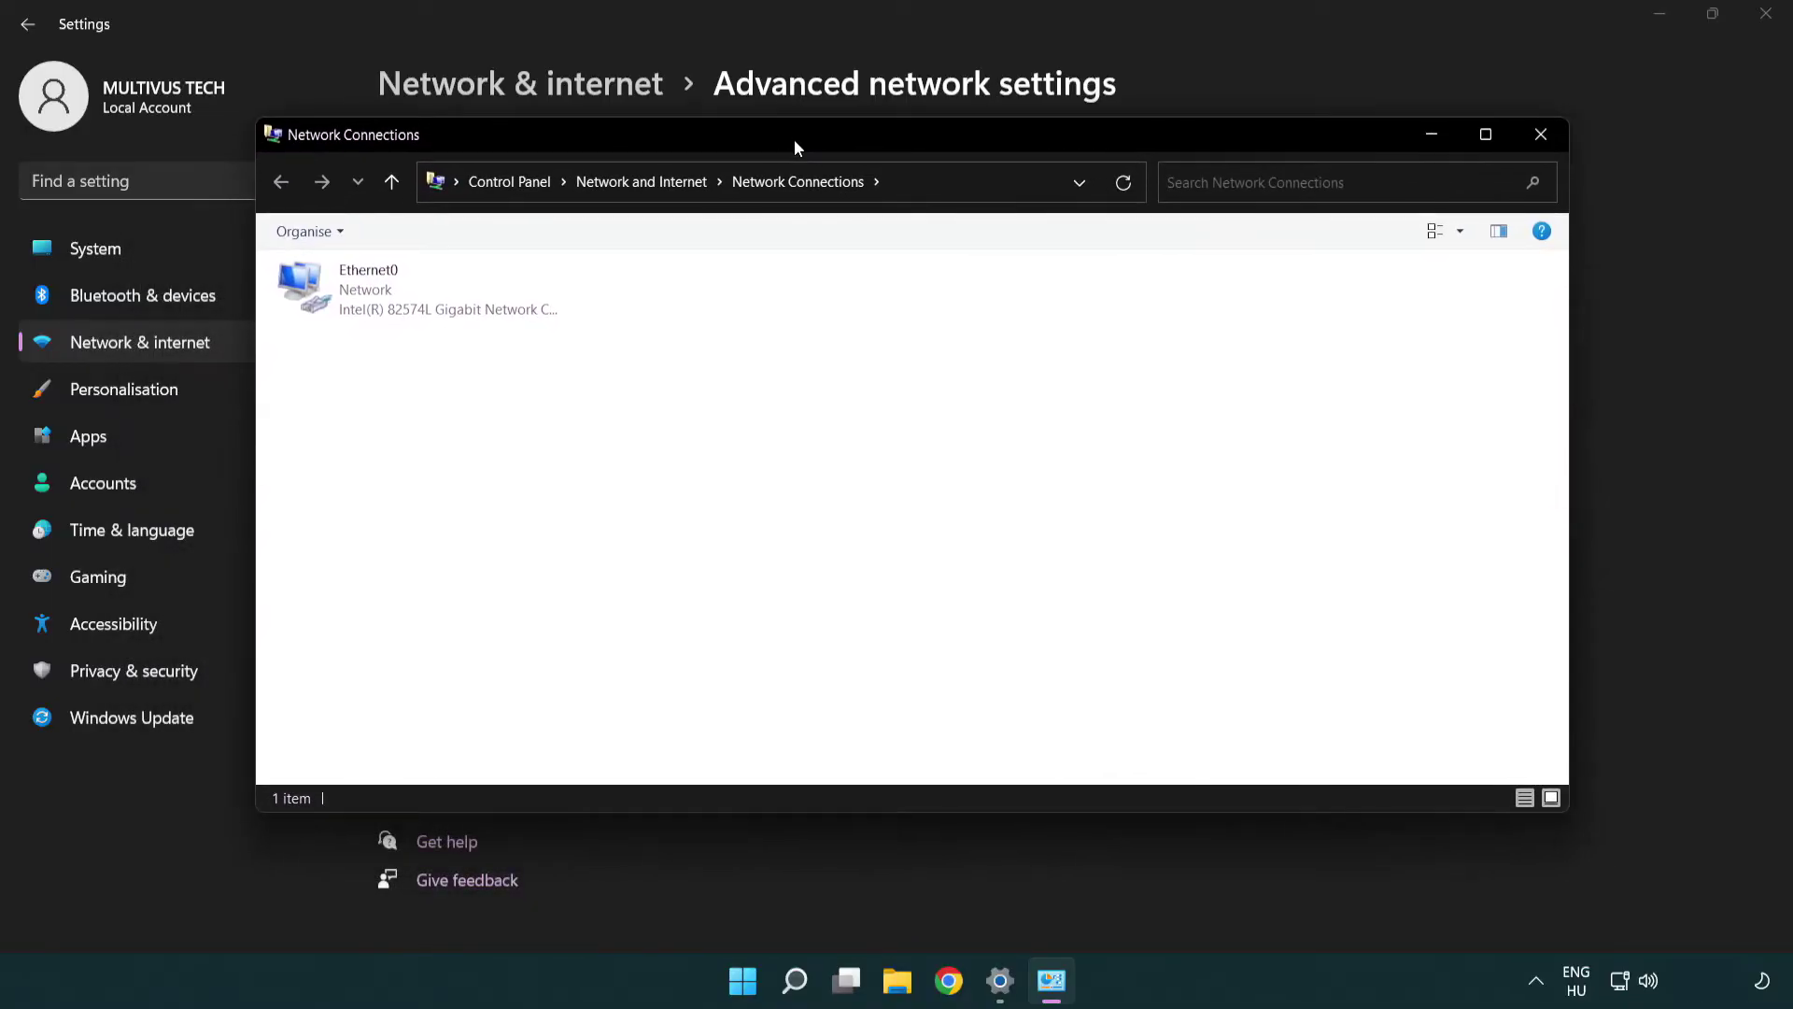
Step: Open the Ethernet0 connection's Properties from Network Connections
left_click_drag(665, 247, 781, 142)
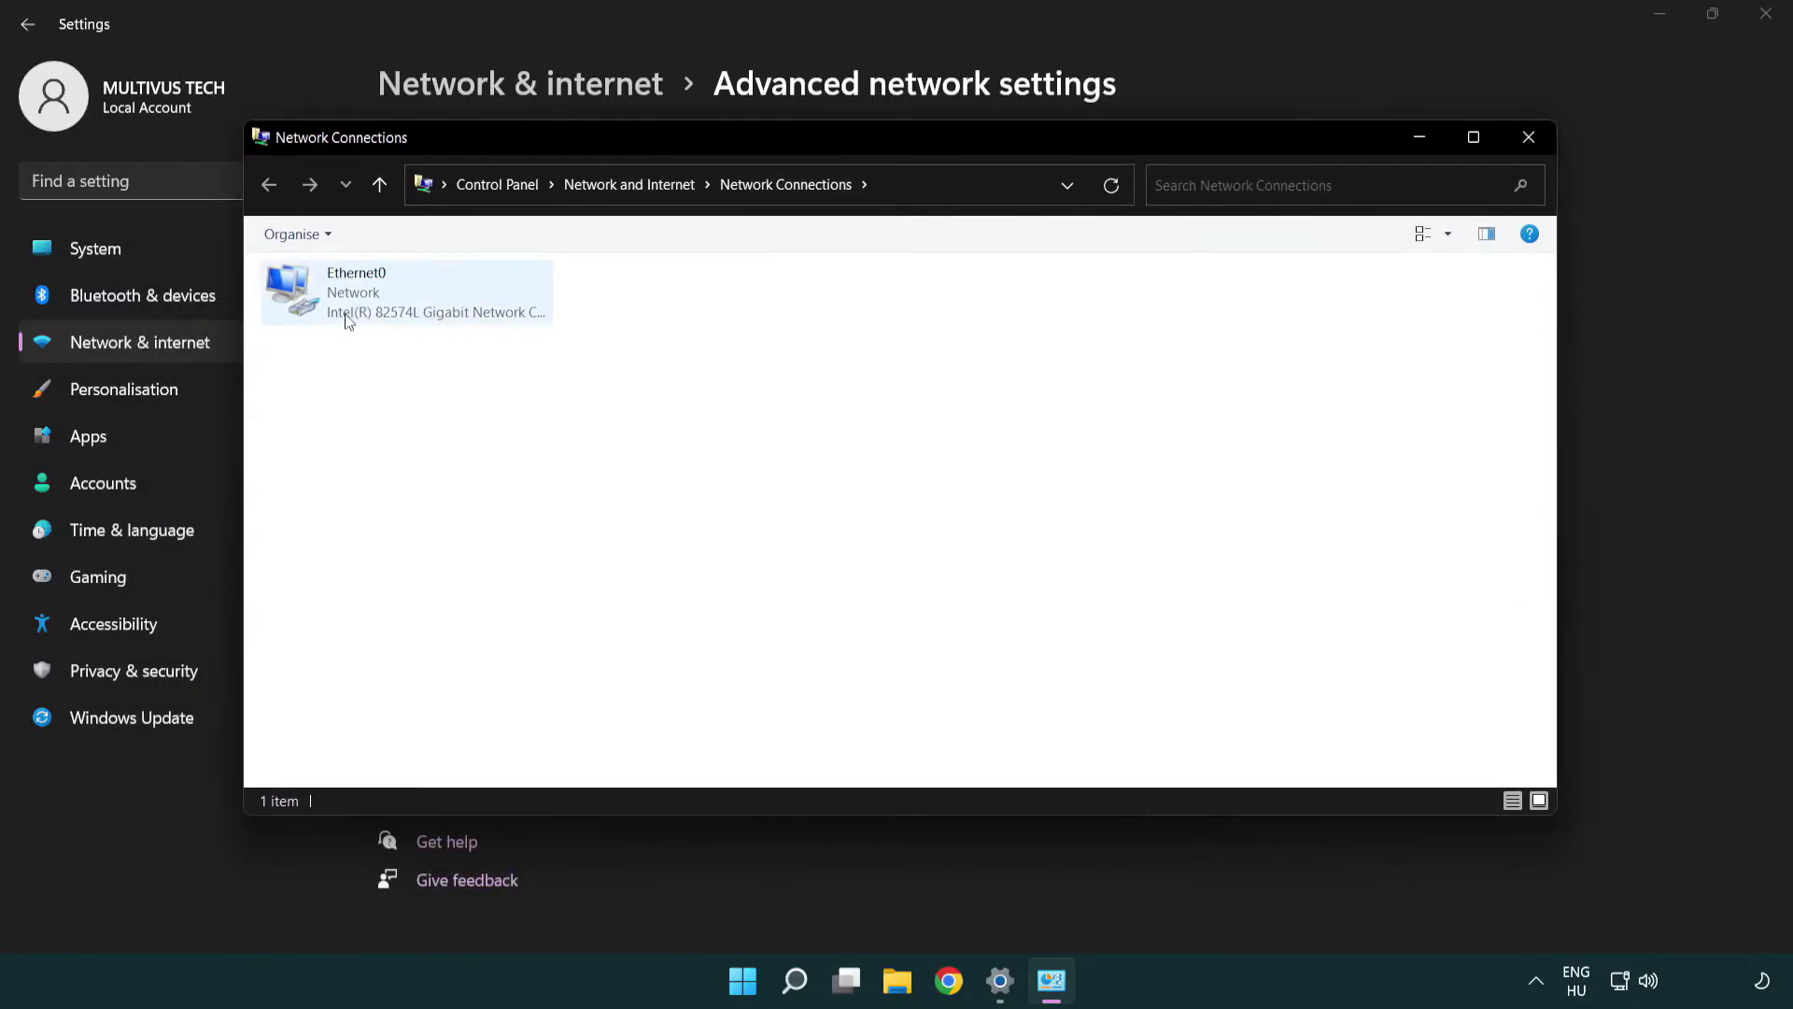
left_click(367, 305)
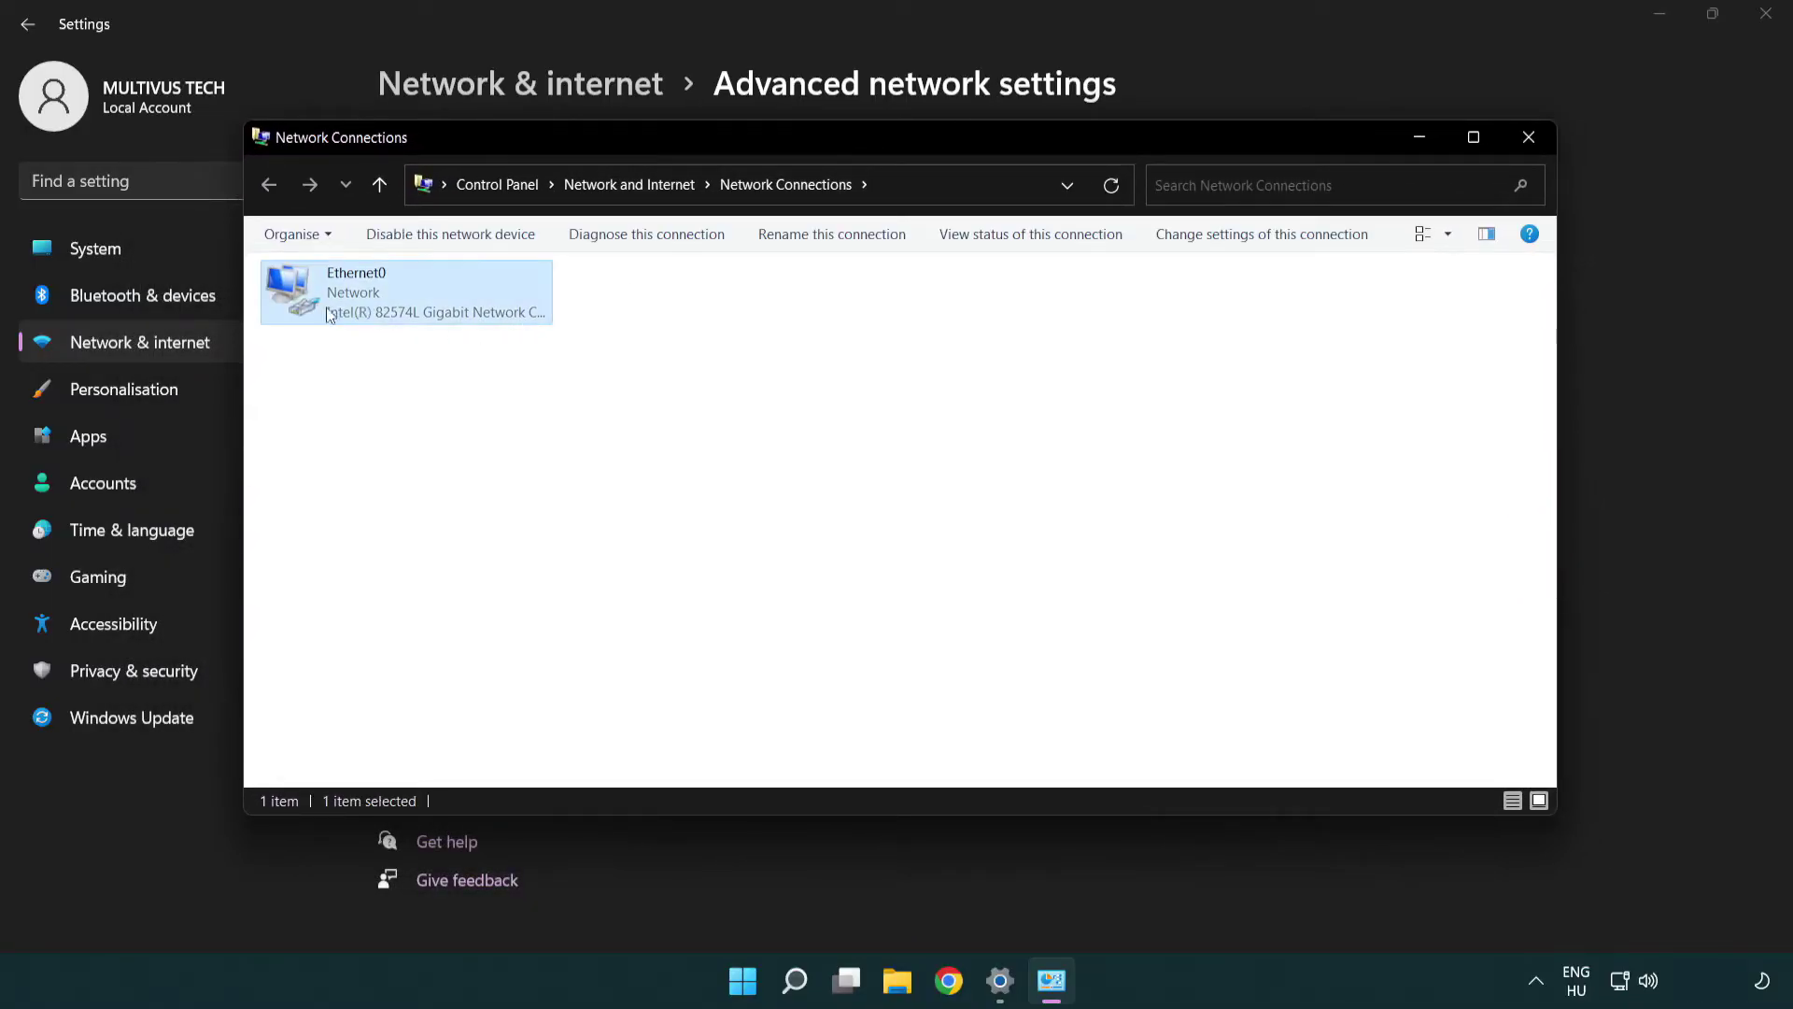
right_click(404, 298)
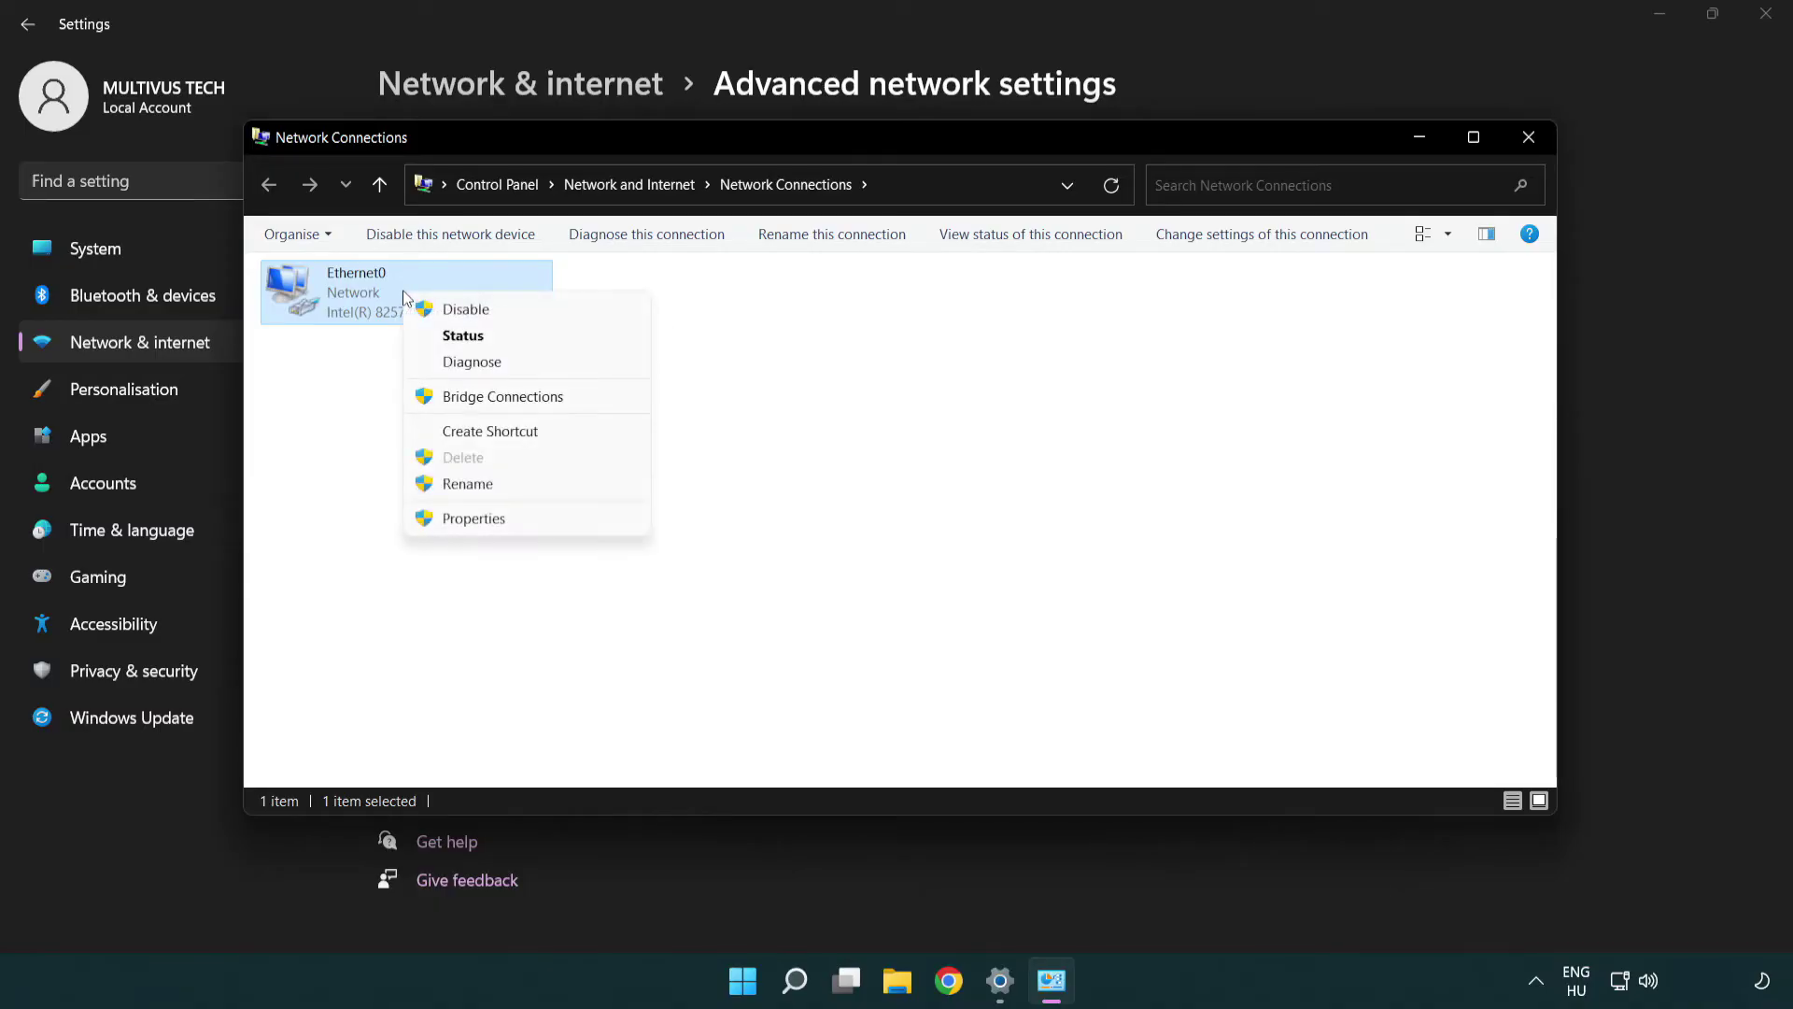
left_click(542, 524)
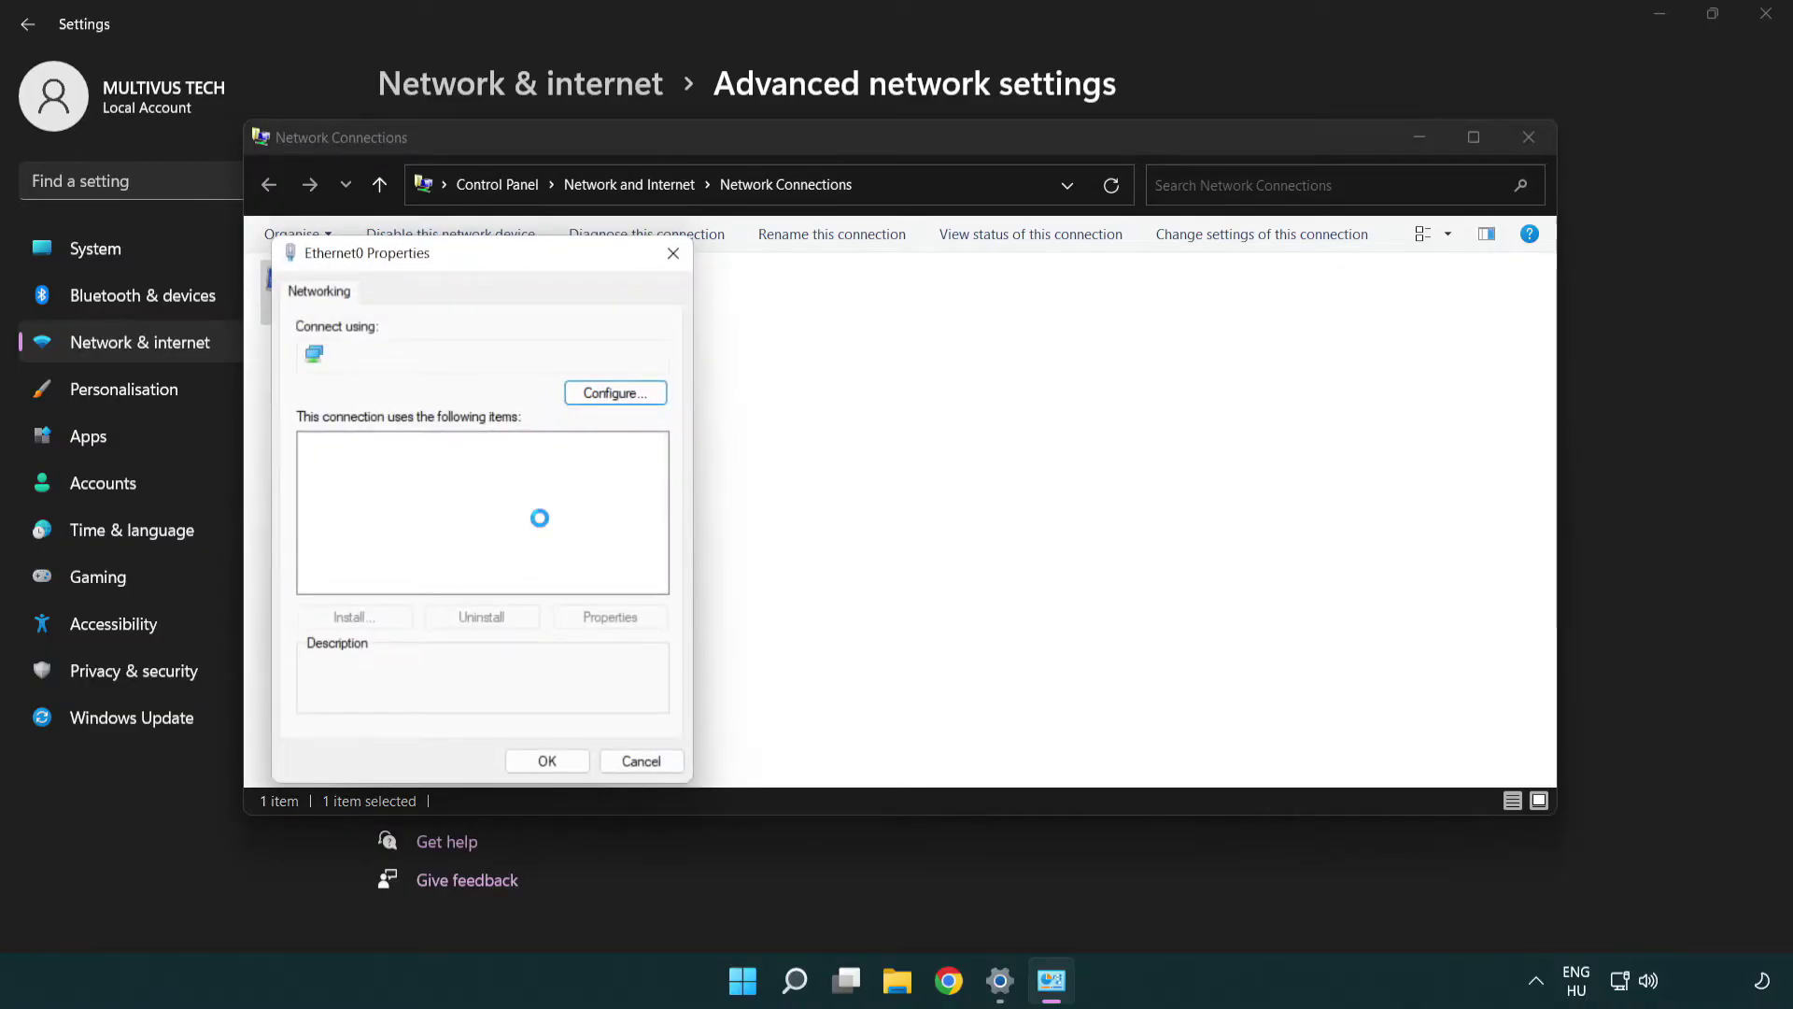
Step: Open the Internet Protocol Version 4 (TCP/IPv4) properties for Ethernet0
left_click_drag(461, 257, 878, 244)
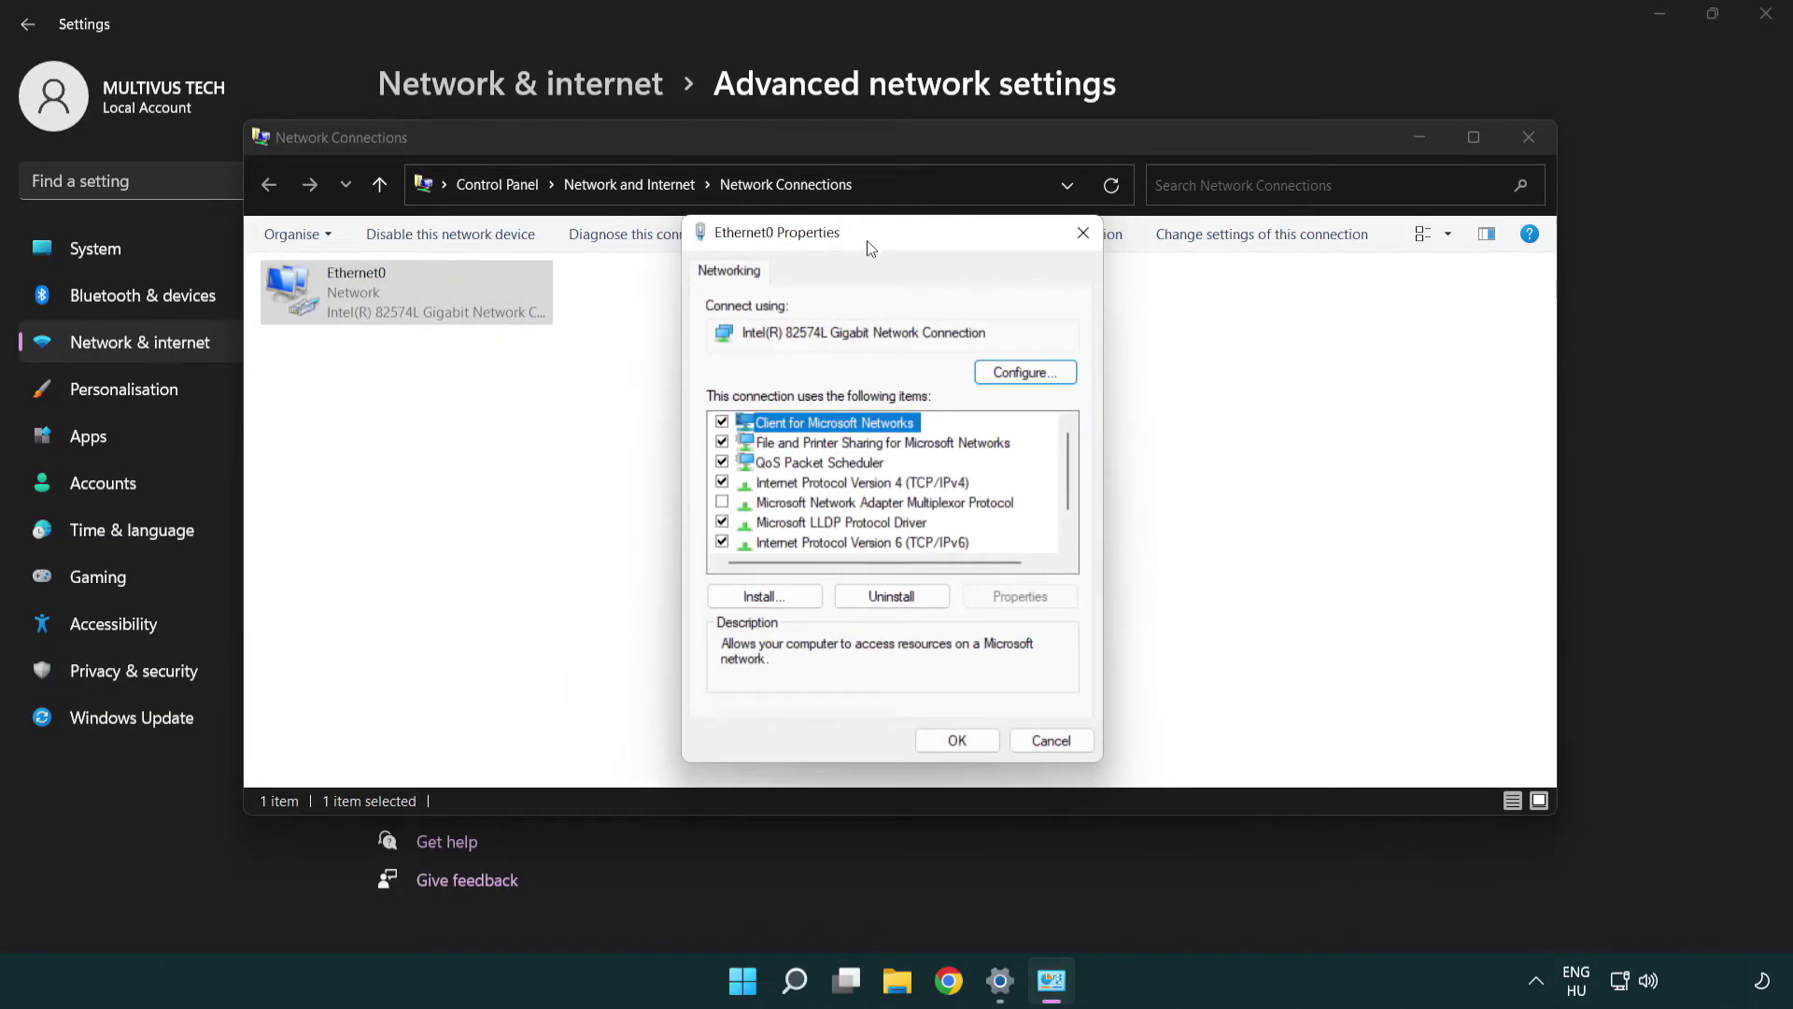
left_click(825, 484)
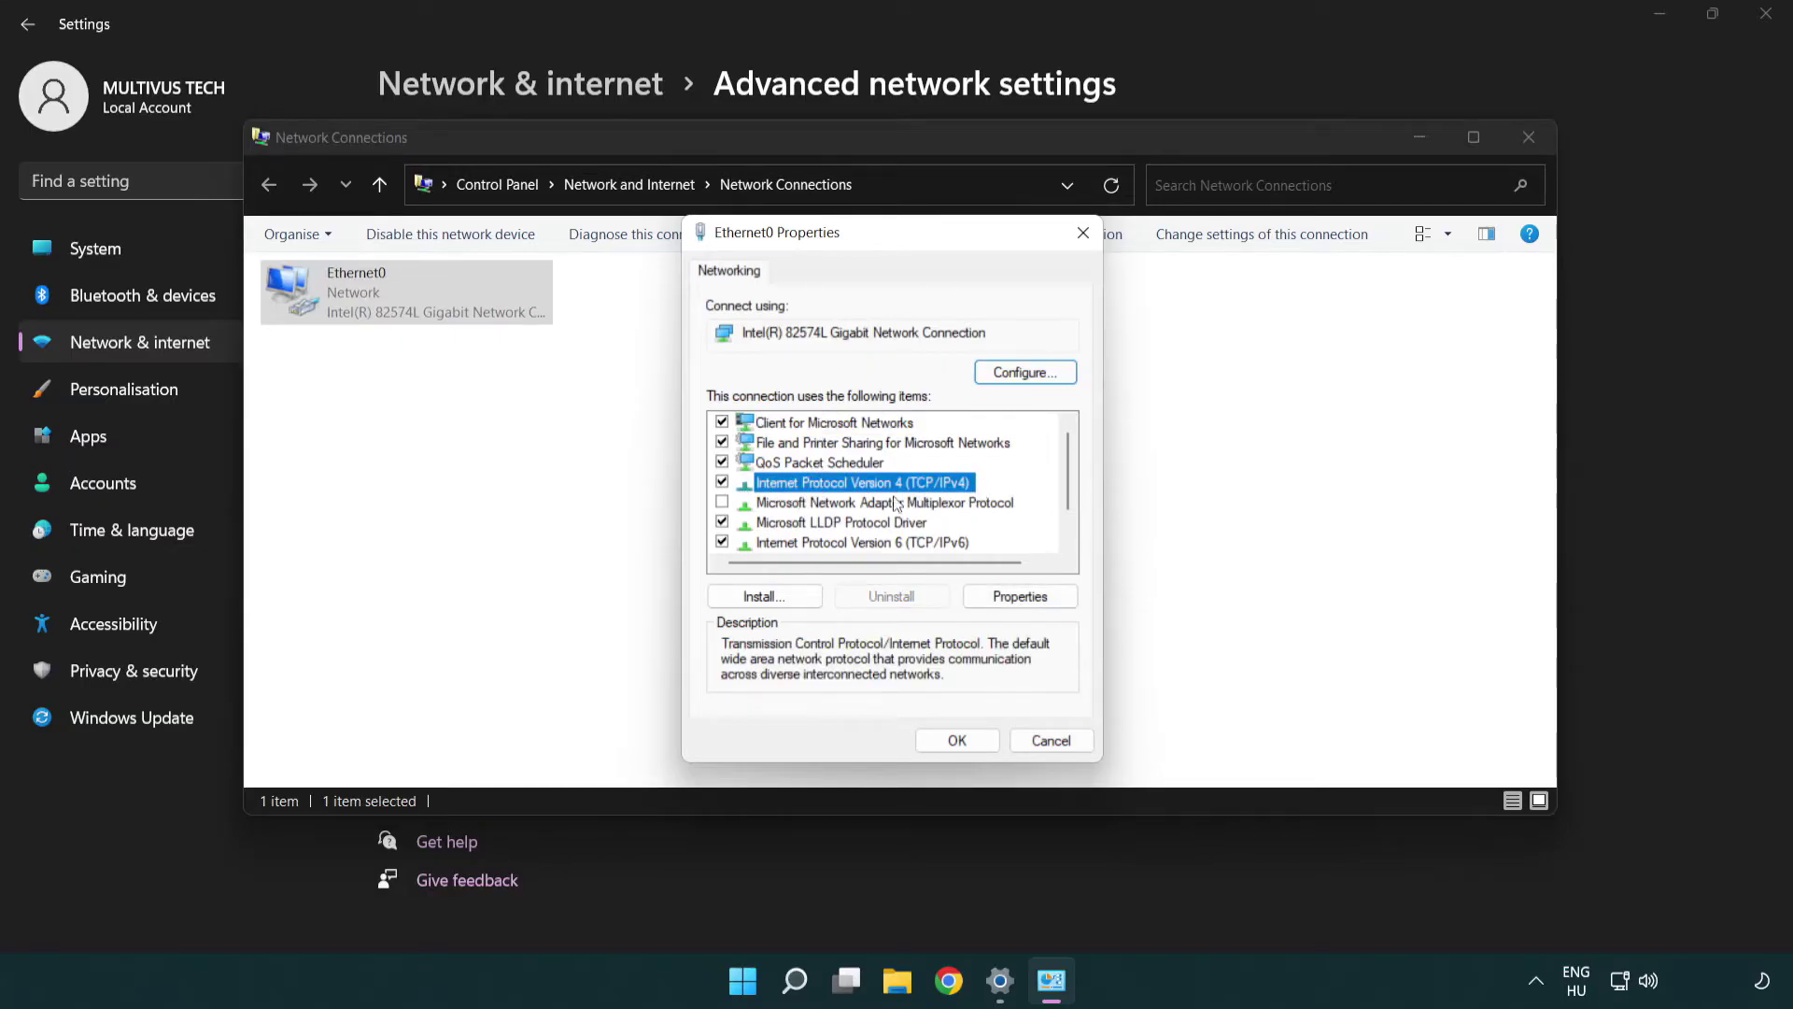
left_click(1021, 598)
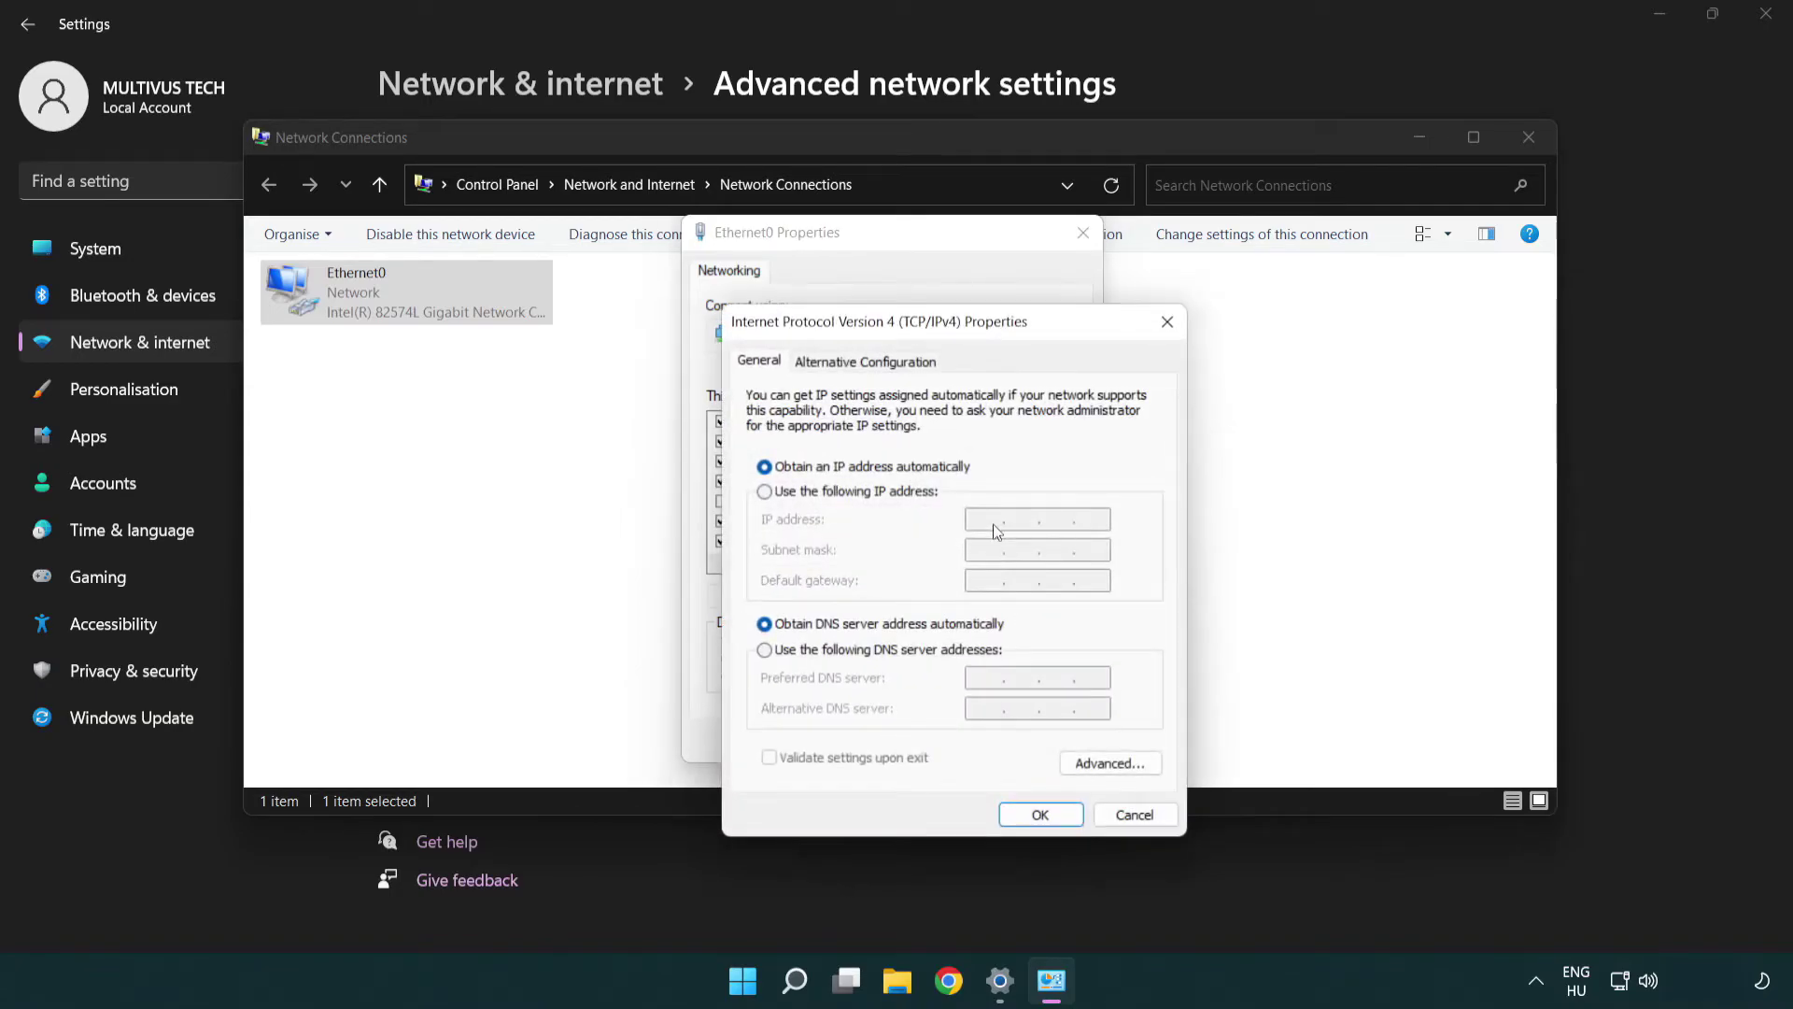
Step: Set Ethernet0's IPv4 to use manual DNS servers 8.8.8.8 and 8.8.4.4
left_click_drag(960, 336, 898, 257)
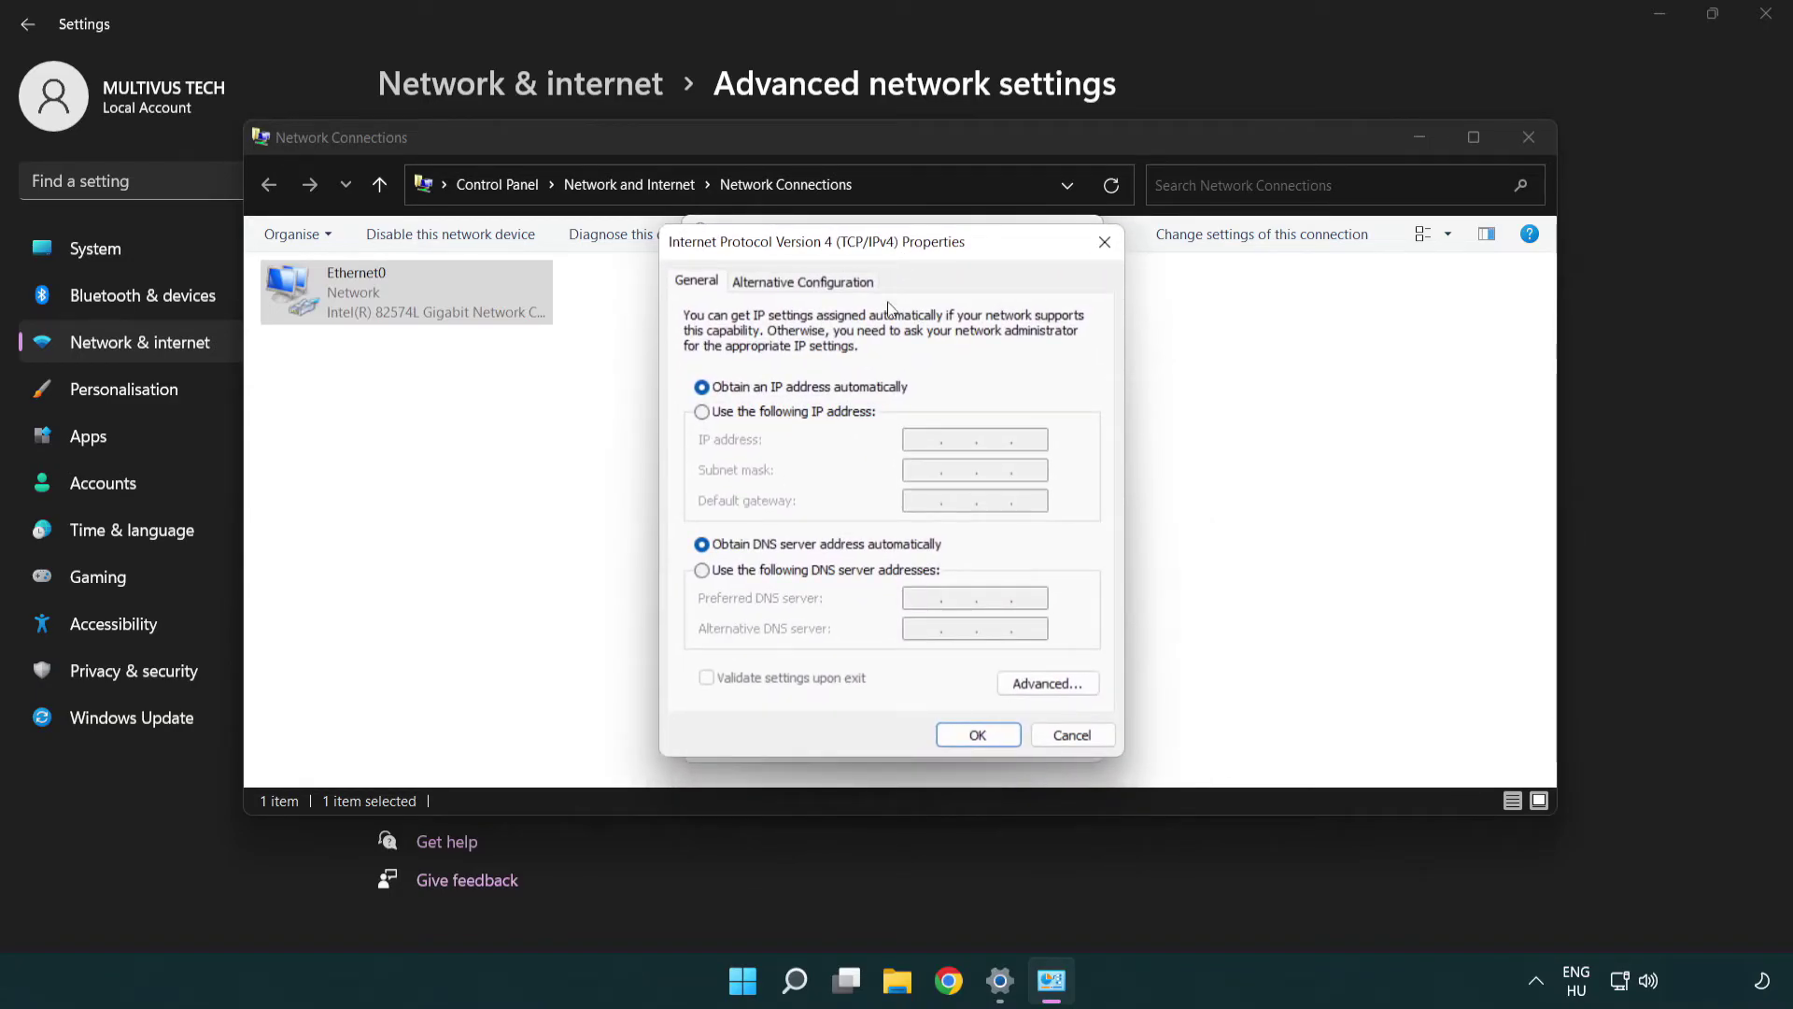
left_click(733, 577)
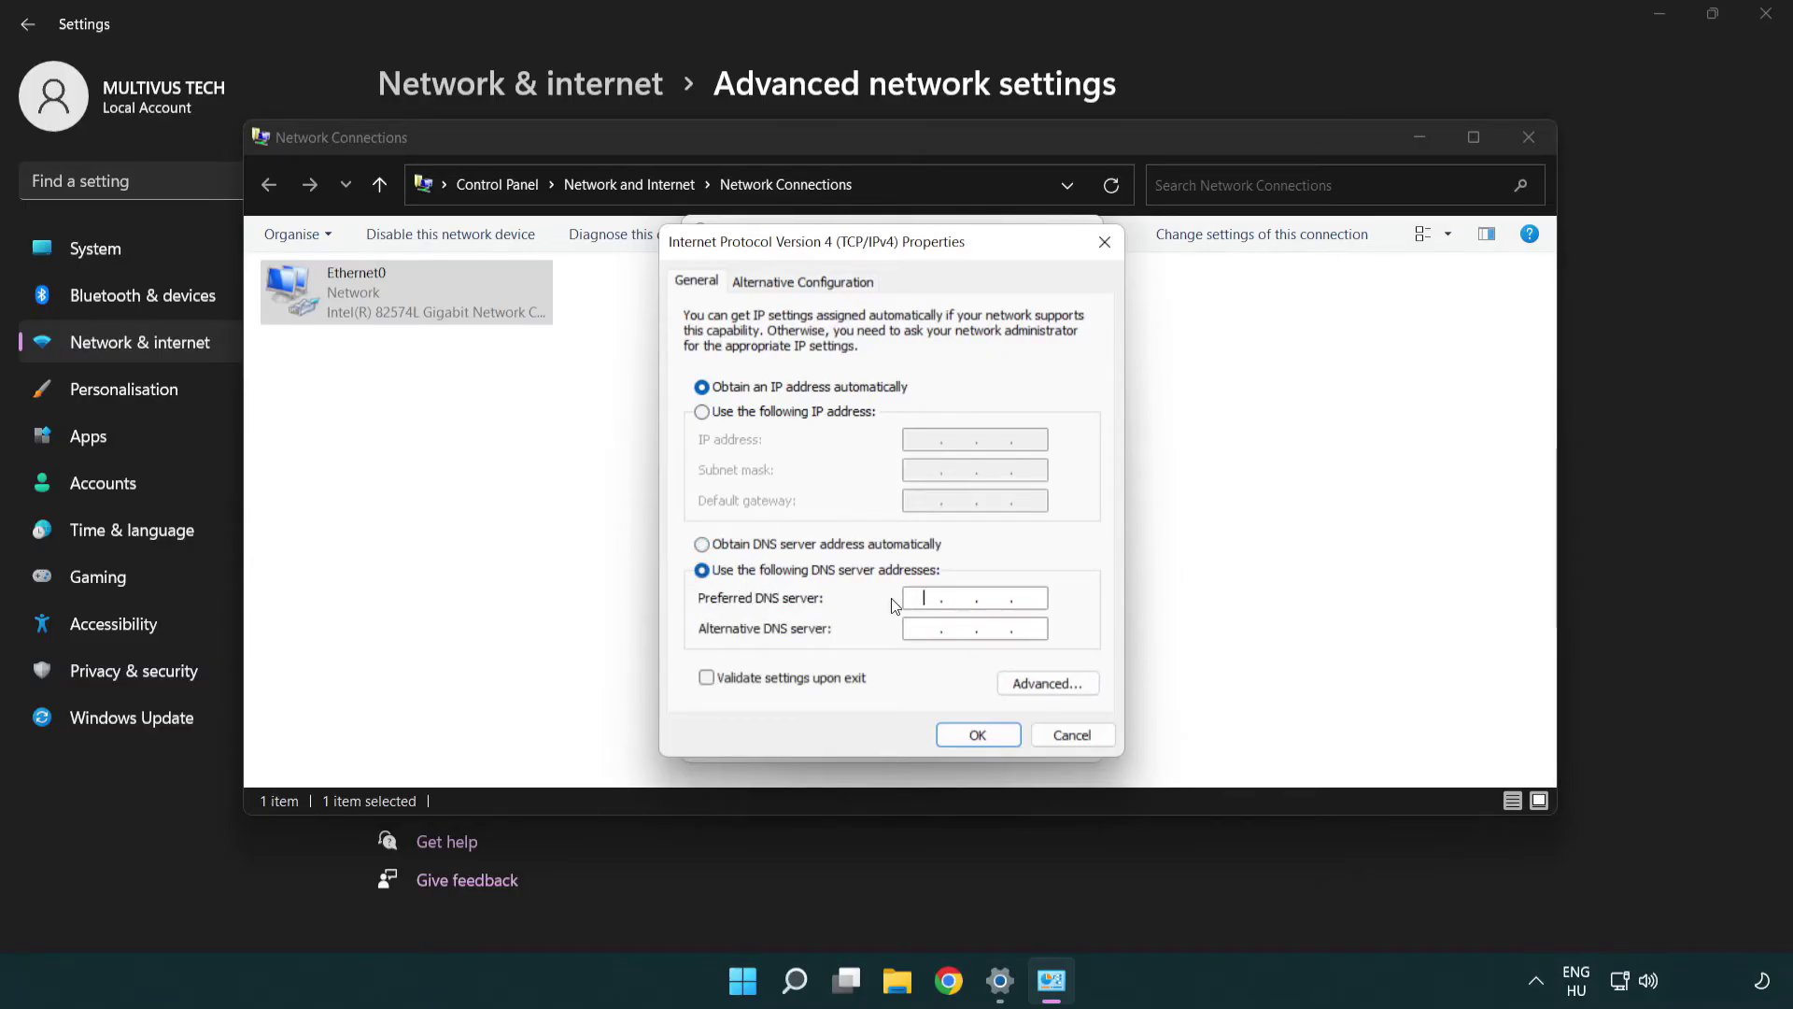
type("8")
type(".8.8.")
type("8")
key("Tab")
type("8.8.")
type("4.4")
Step: Save the DNS settings and close the Ethernet0 properties and Network Connections windows
left_click(977, 739)
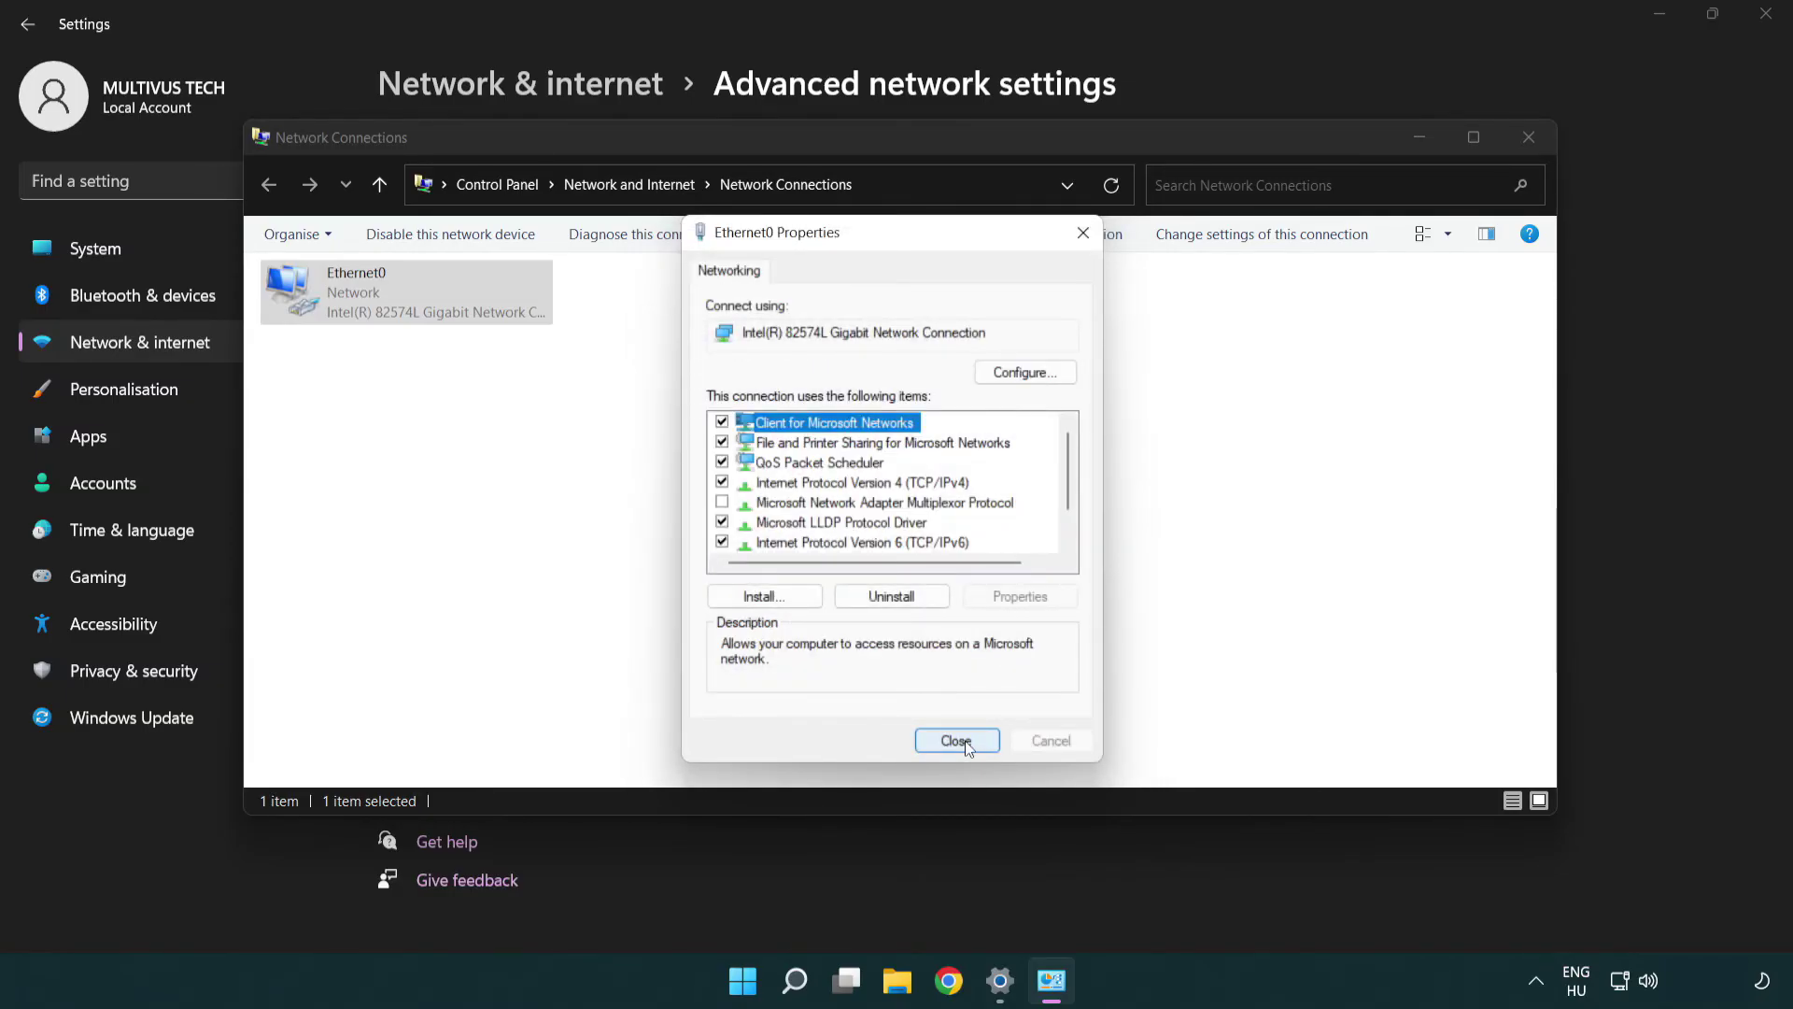
left_click(964, 742)
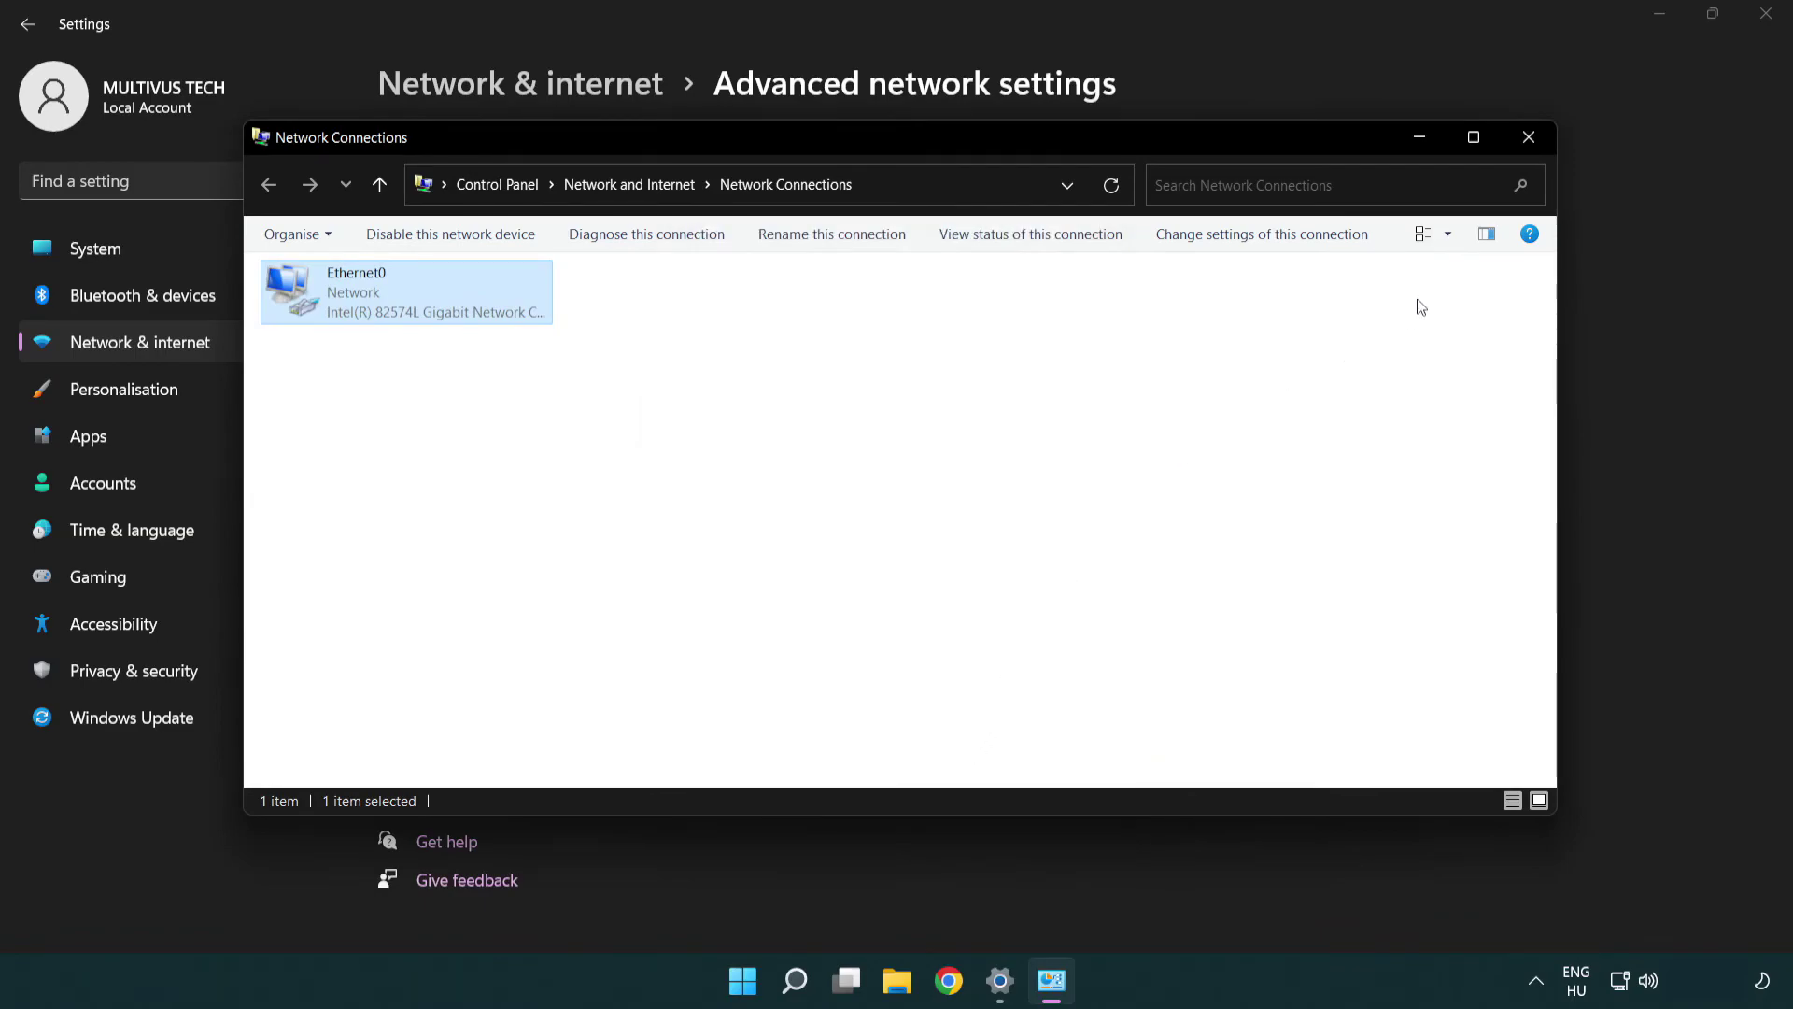
left_click(1529, 140)
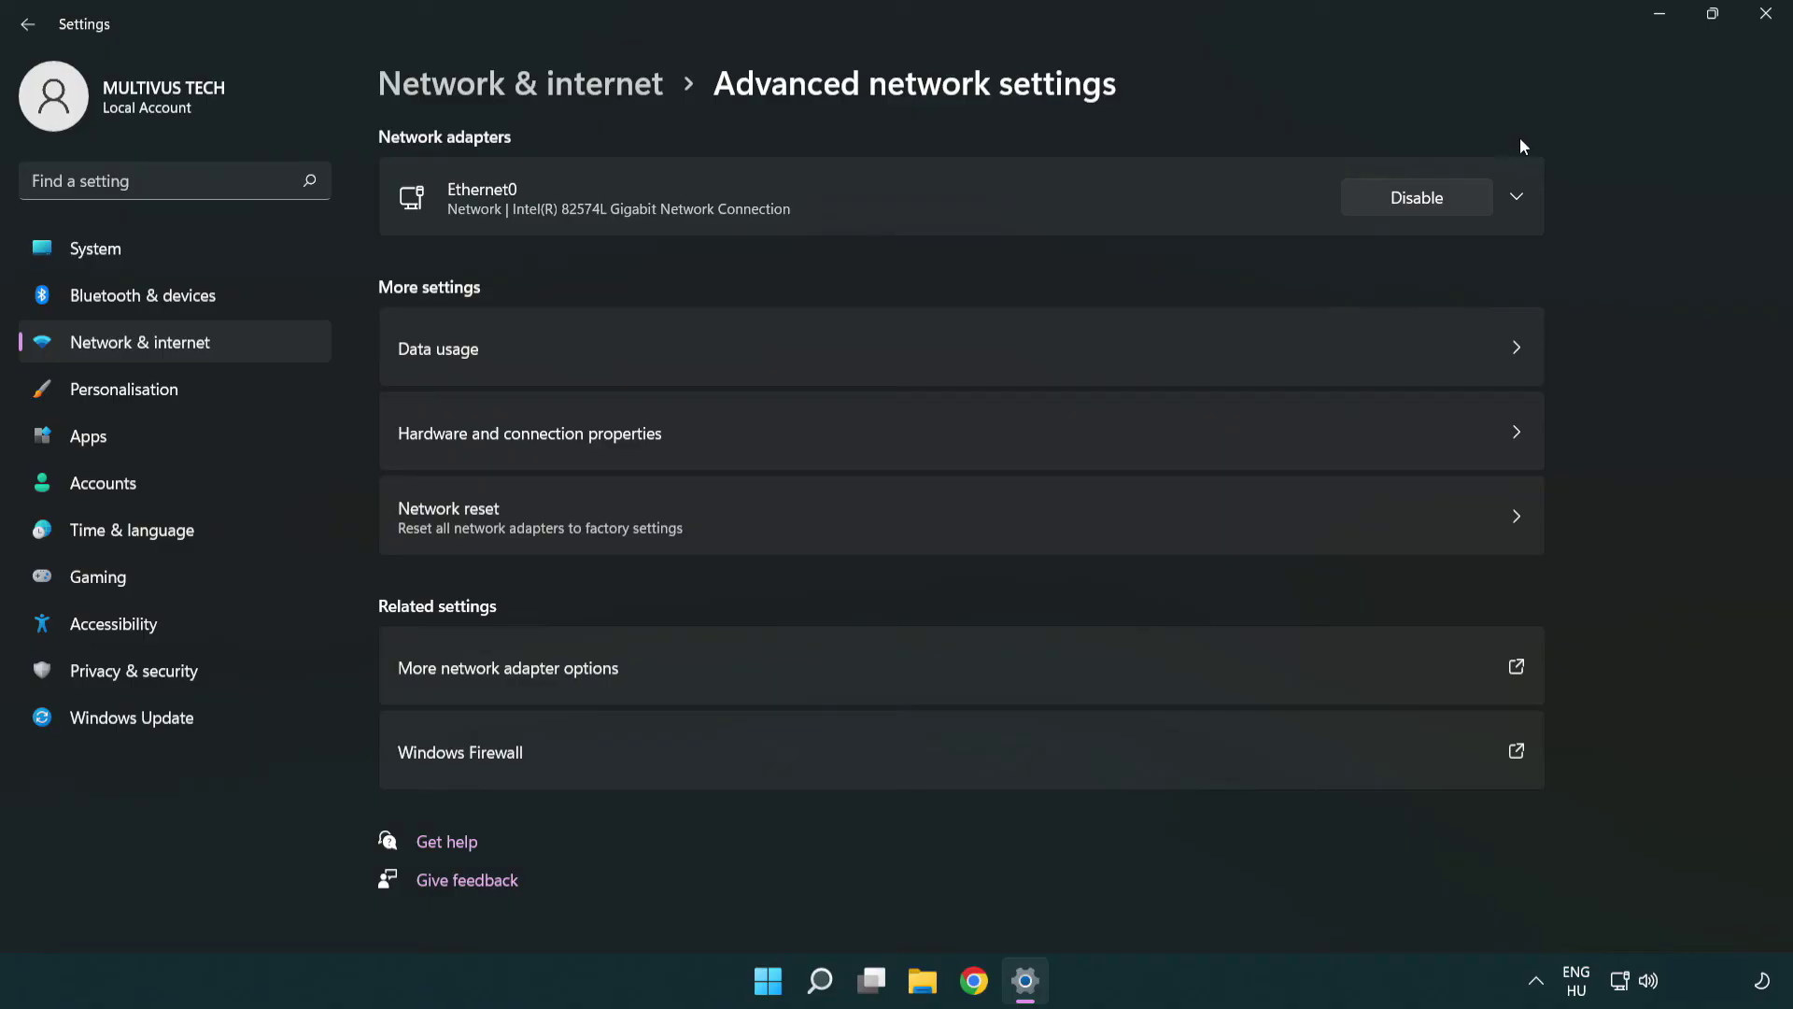
Step: Close Settings and show the Start menu power options: Sleep, Shut down and Restart
left_click(1768, 24)
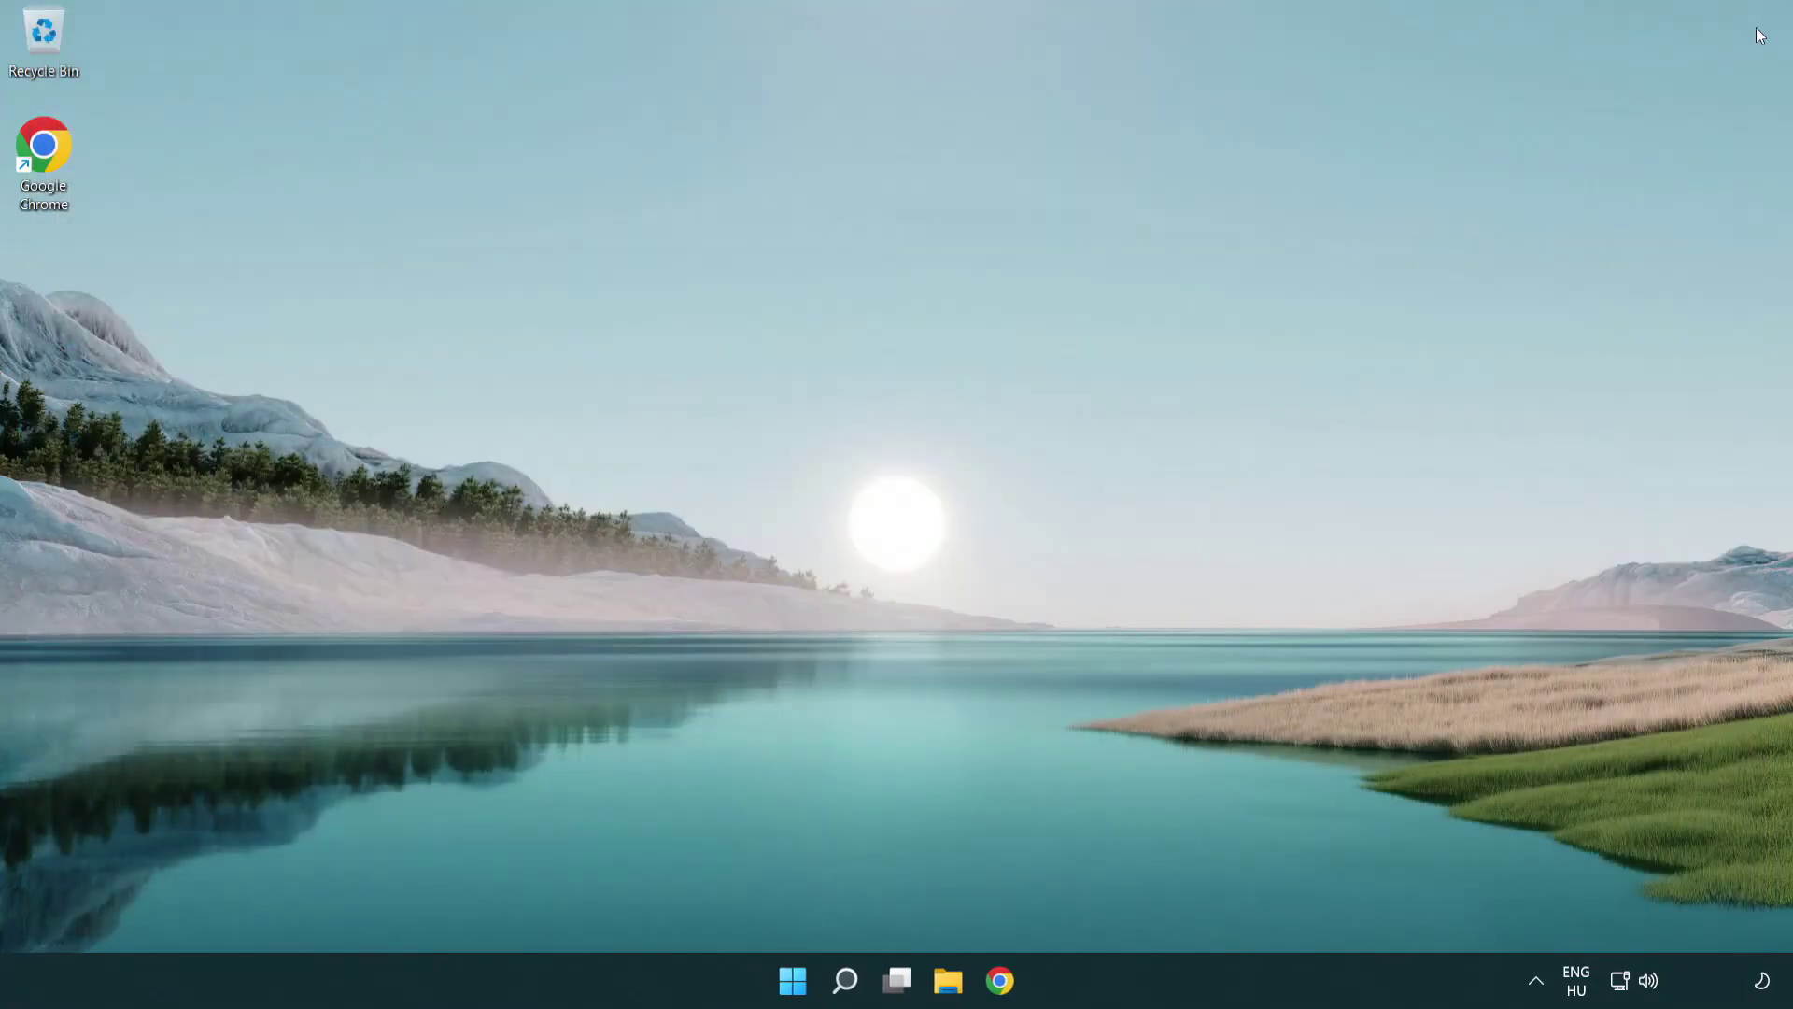
left_click(793, 979)
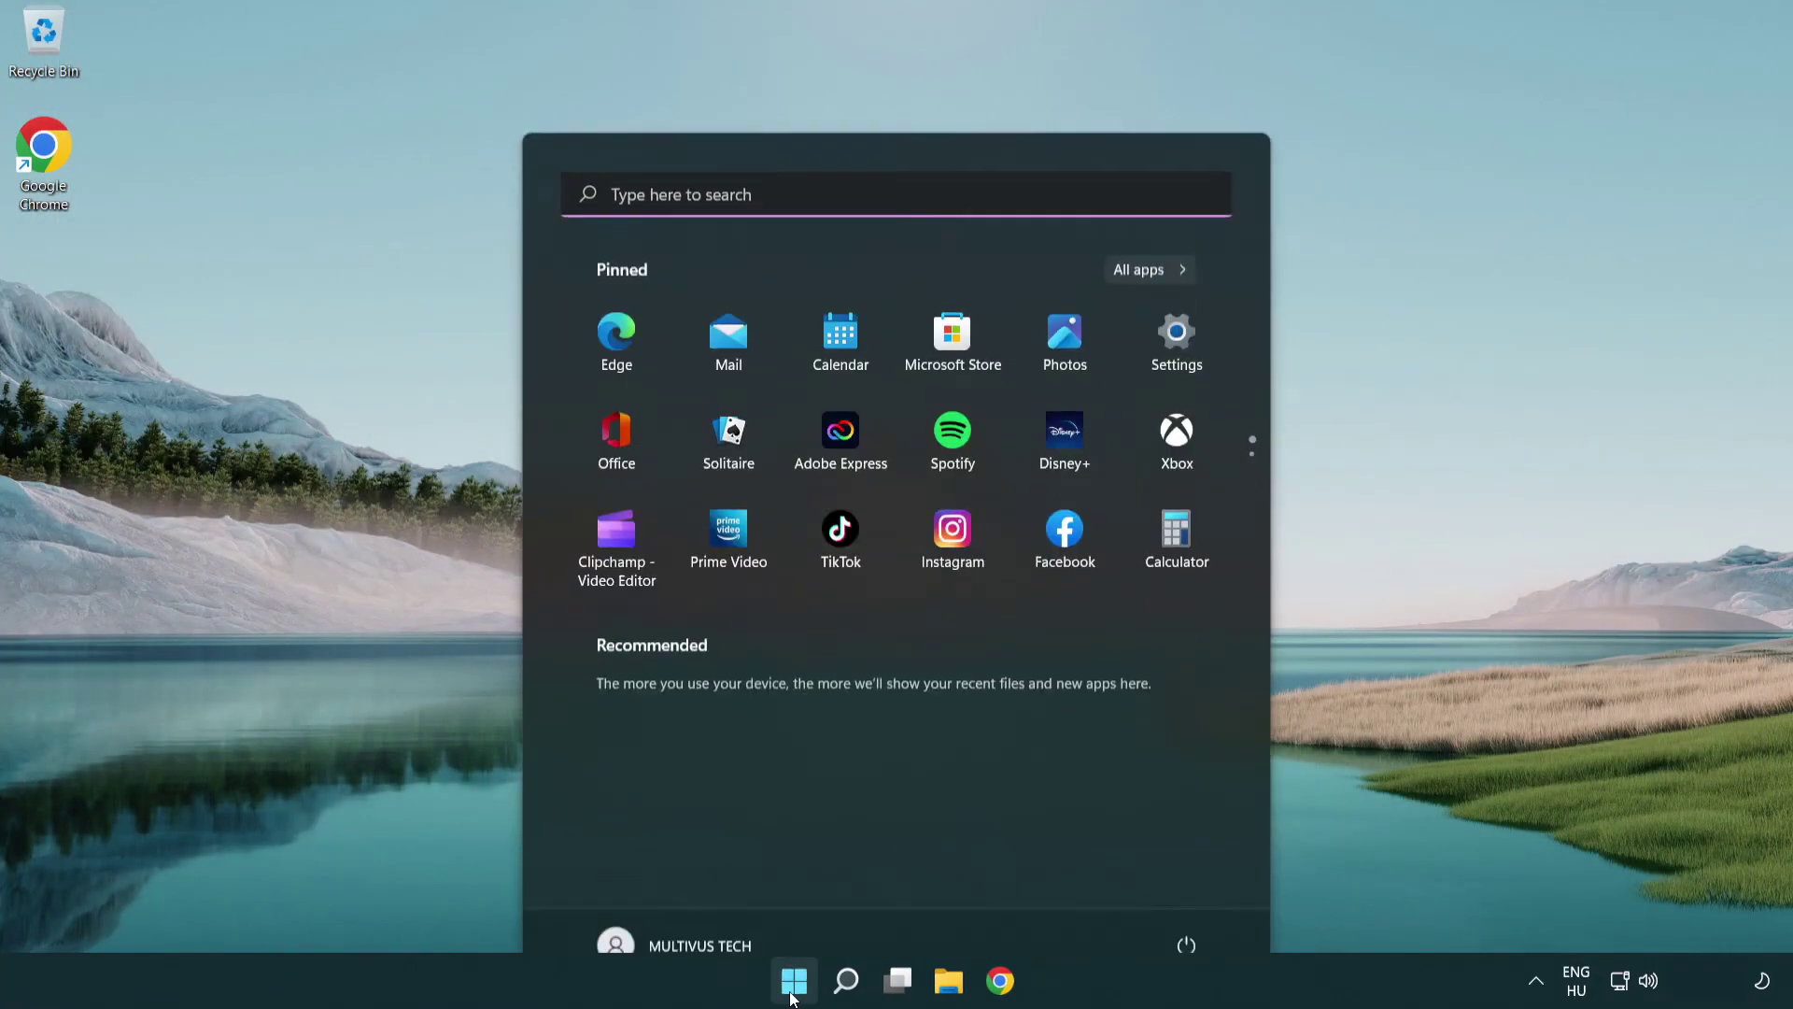
left_click(1187, 901)
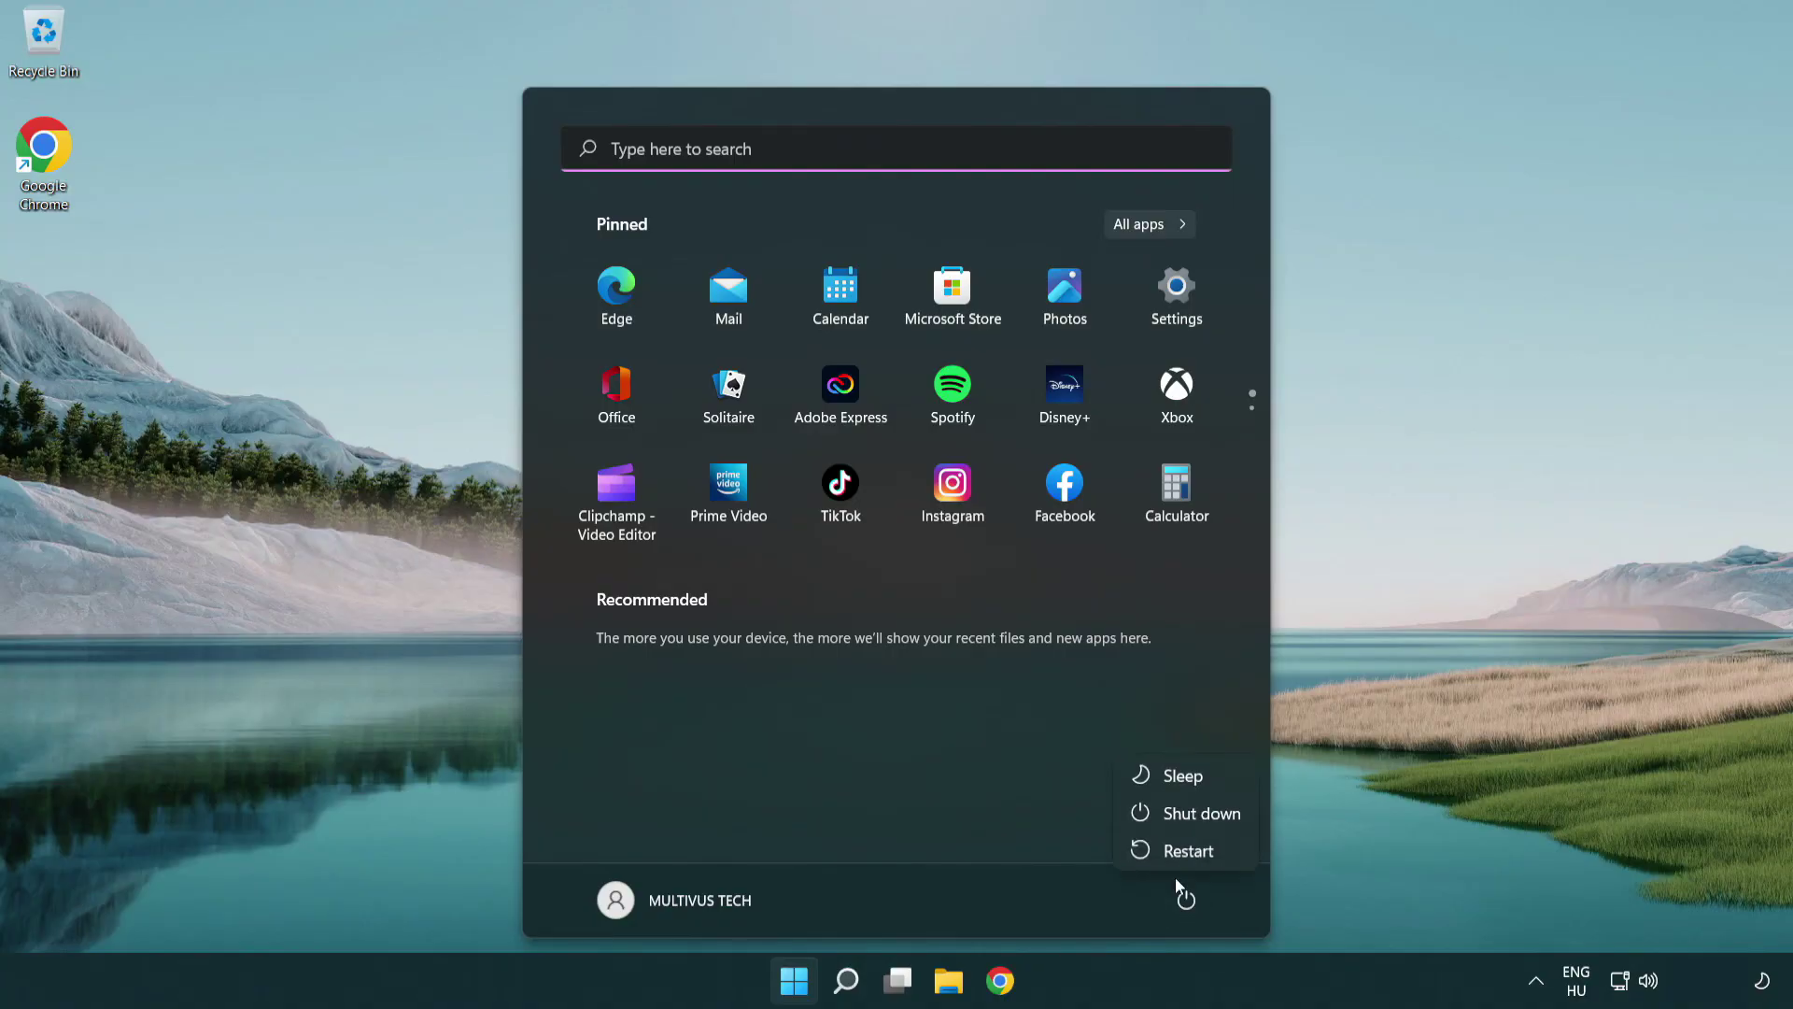